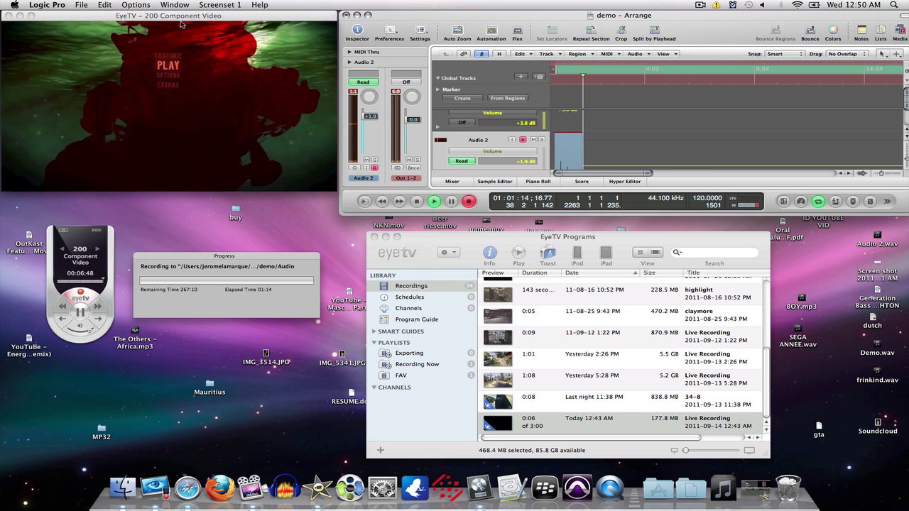
# Stop the EyeTV live recording, leaving a 0:07, 534.8 MB Live Recording from 12:43 AM.
pyautogui.click(153, 29)
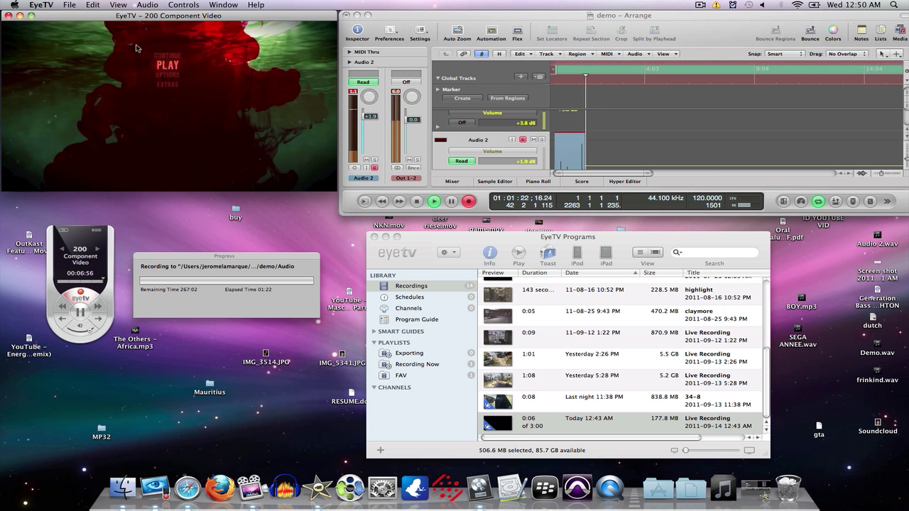
pyautogui.click(74, 242)
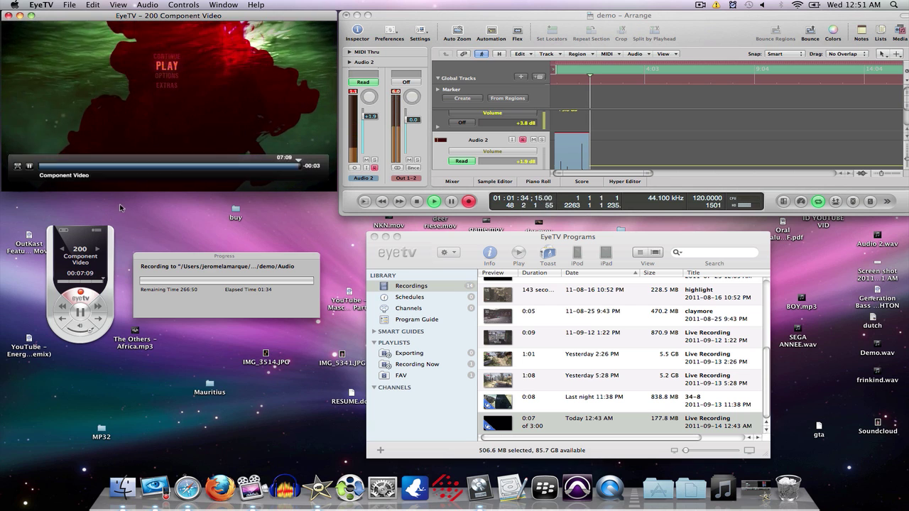
pyautogui.click(80, 292)
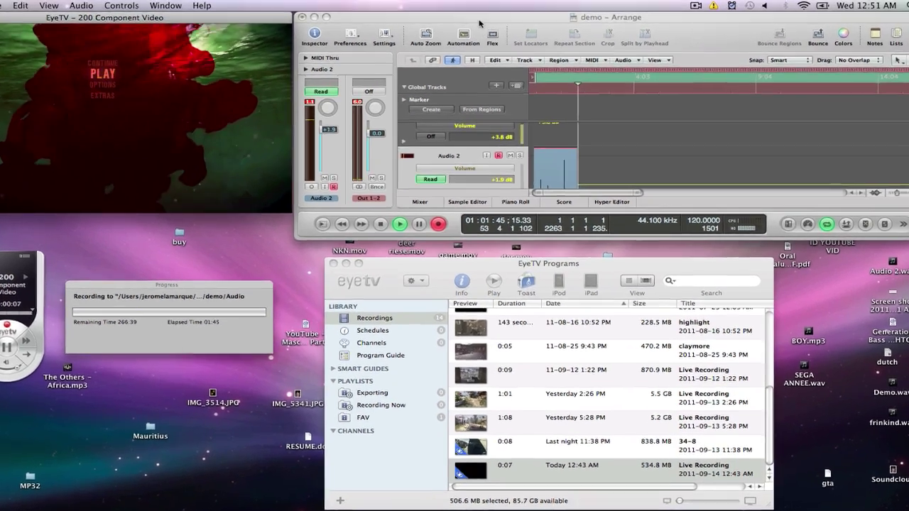
# In Logic Pro, toggle the Audio 2 track's automation view with the A key to enlarge it.
pyautogui.click(455, 27)
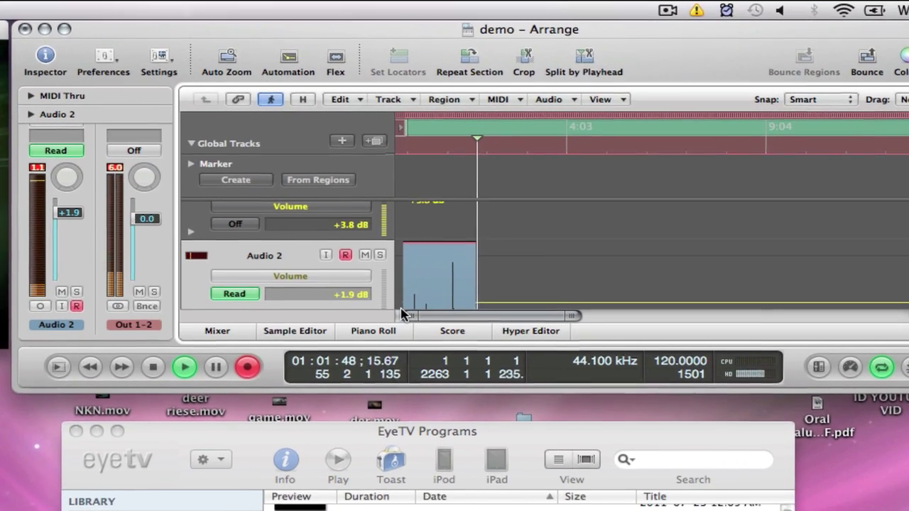
pyautogui.press('a')
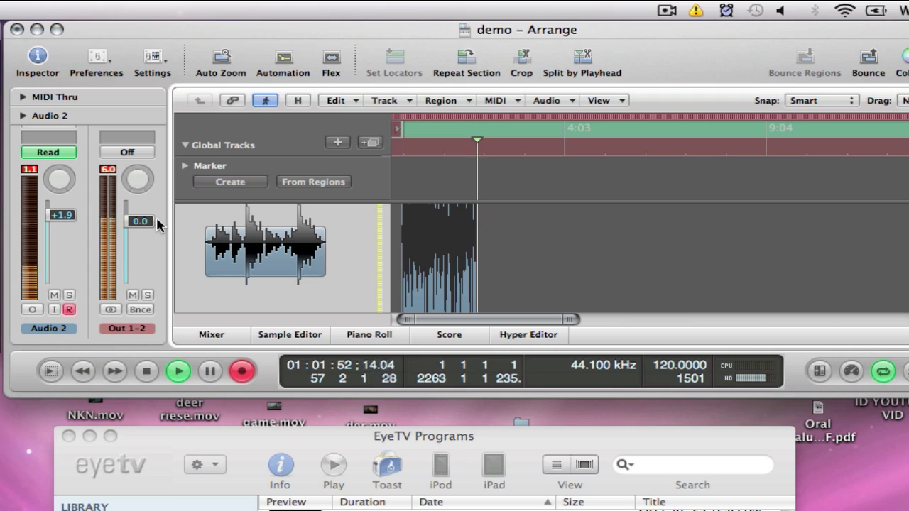
pyautogui.press('a')
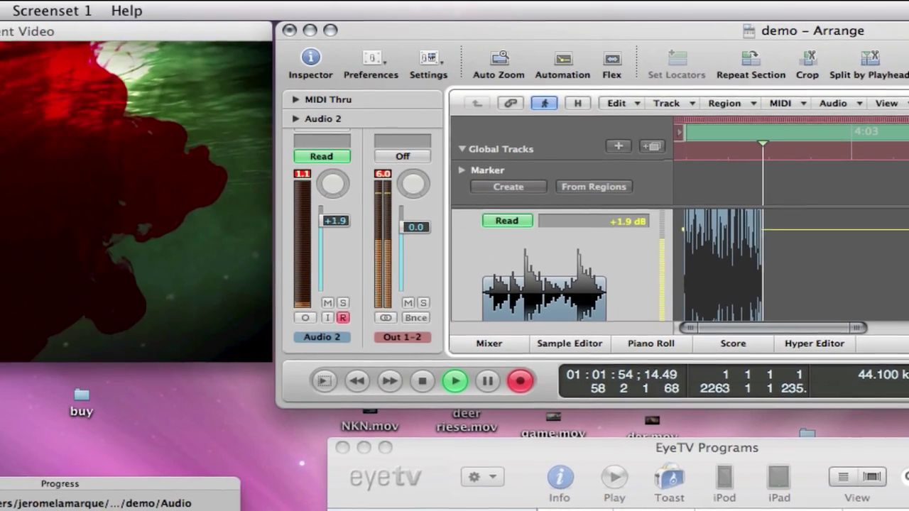
# Confirm Blue Snowball as the input device in Logic's Audio preferences, then close them.
pyautogui.click(0, 10)
pyautogui.moveTo(0, 62)
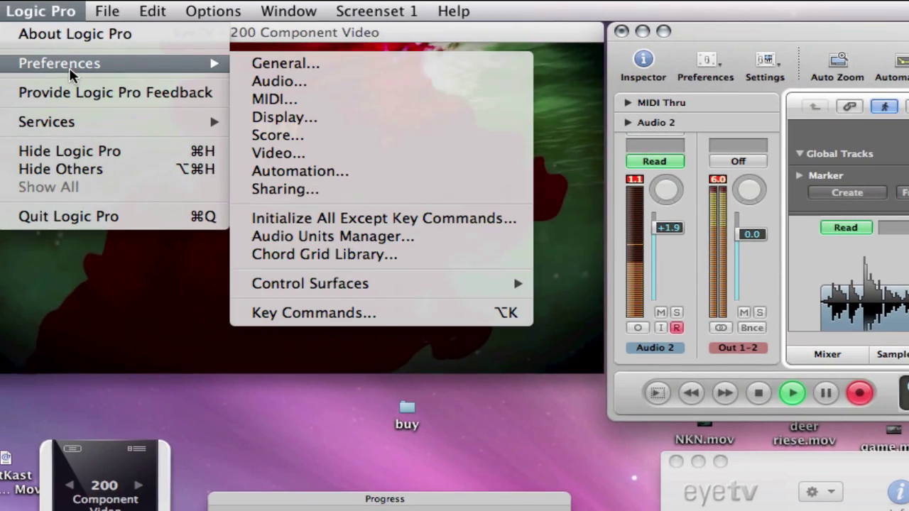
pyautogui.click(281, 82)
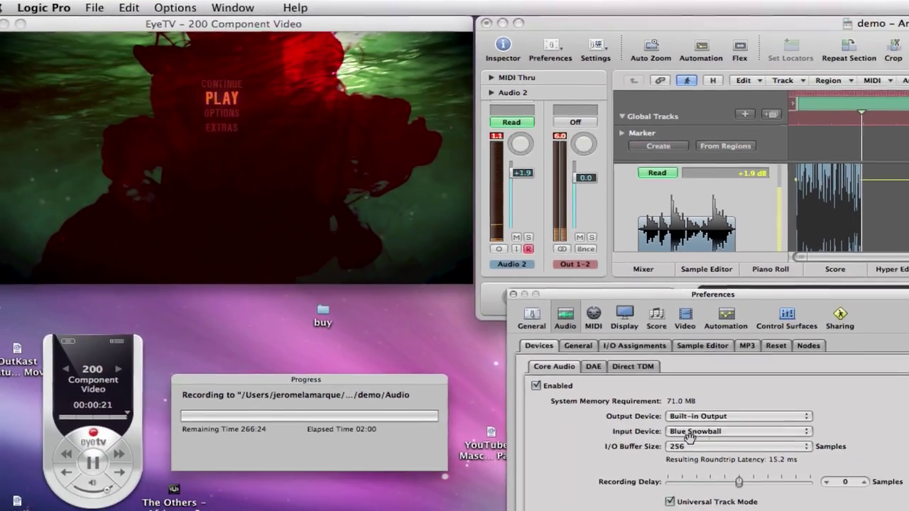
pyautogui.click(689, 431)
pyautogui.click(696, 431)
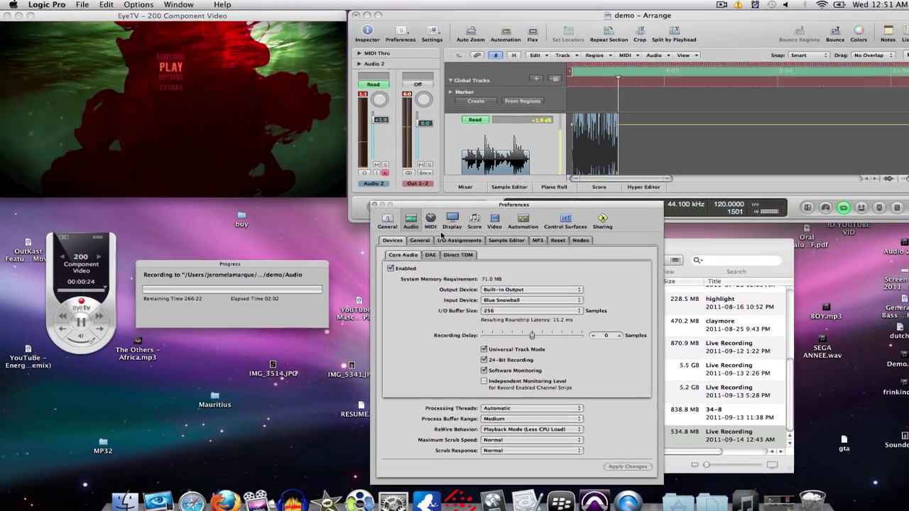
pyautogui.press('super+w')
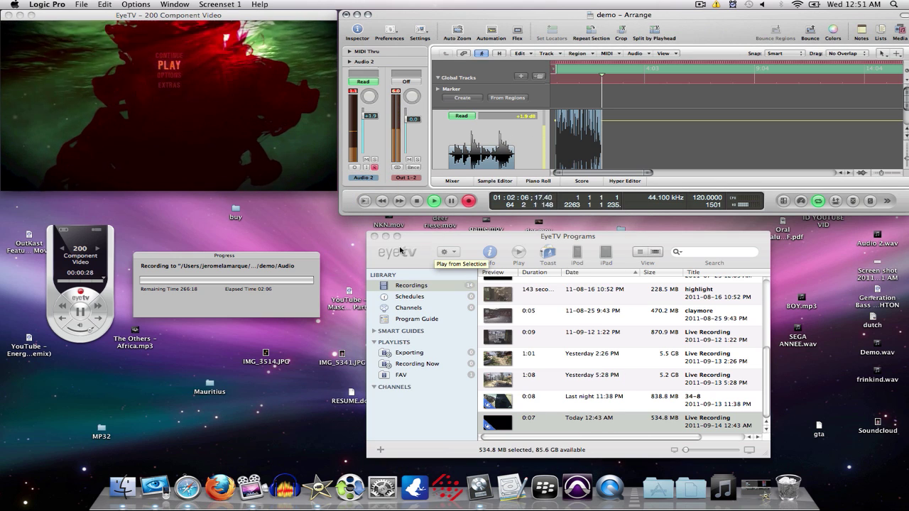
# Record a new 5-second Live Recording of the game feed in EyeTV.
pyautogui.click(176, 151)
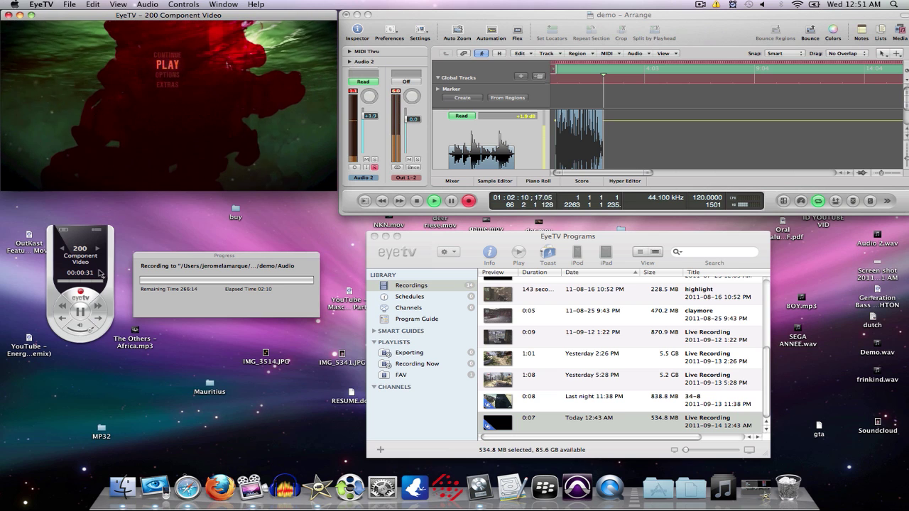
pyautogui.click(81, 292)
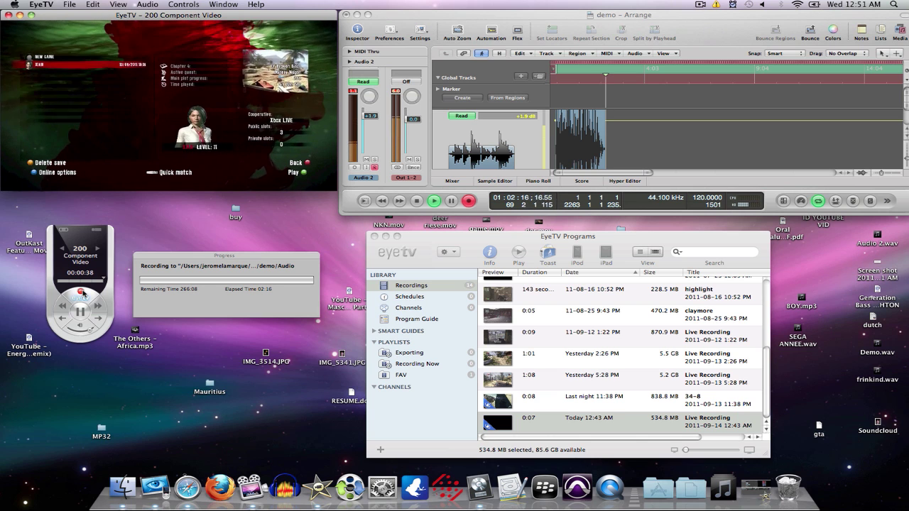
pyautogui.click(82, 291)
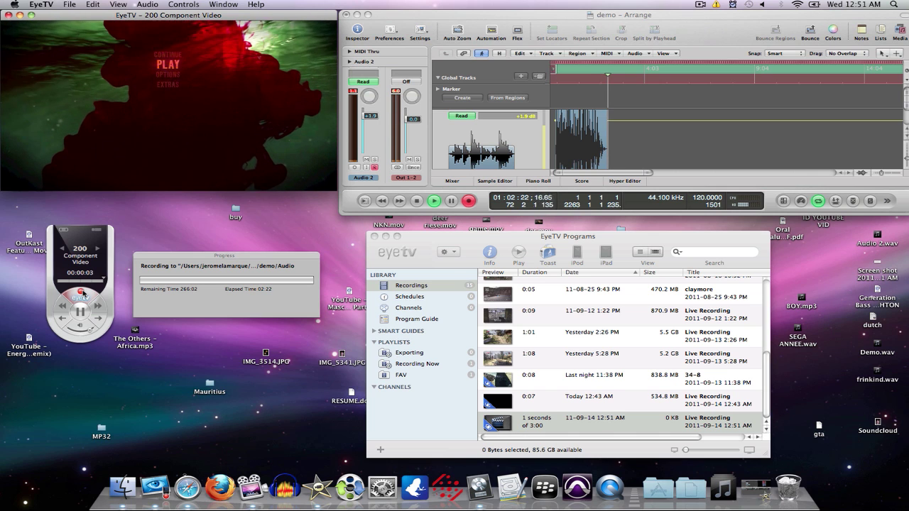
pyautogui.click(81, 291)
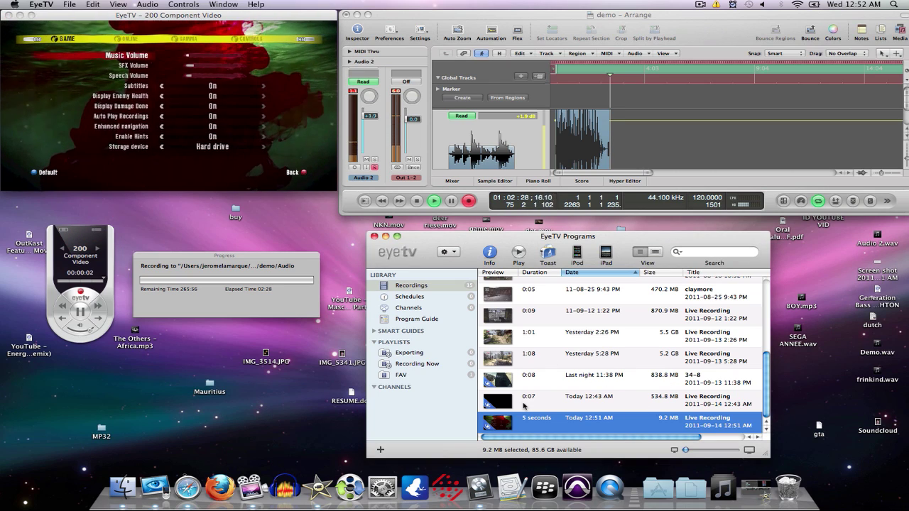
# Play back the new 12:51 AM recording, then close its playback window.
pyautogui.scroll(10, 552, 384)
pyautogui.scroll(-10, 581, 333)
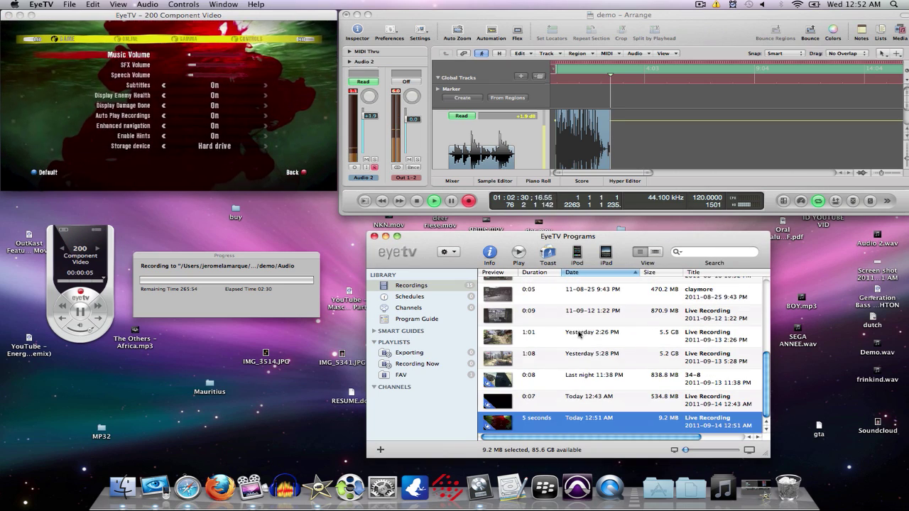
pyautogui.doubleClick(551, 424)
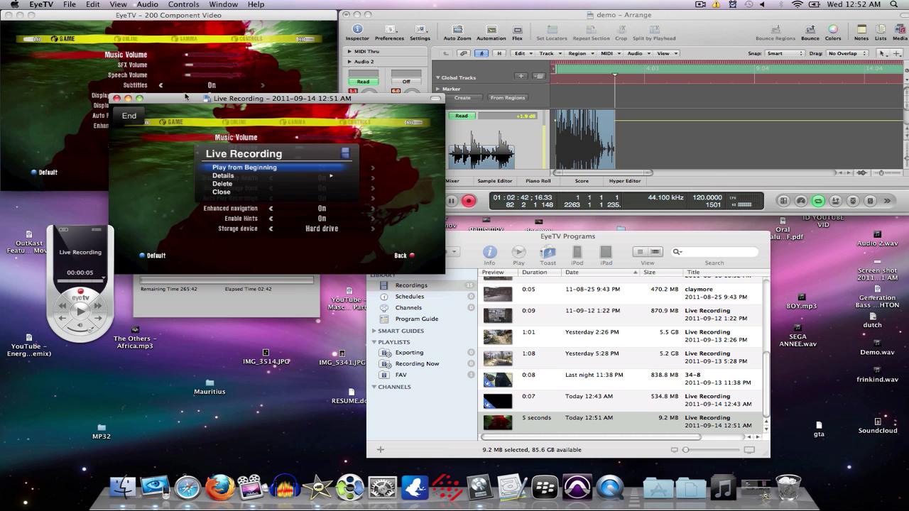
pyautogui.moveTo(186, 98); pyautogui.dragTo(211, 103)
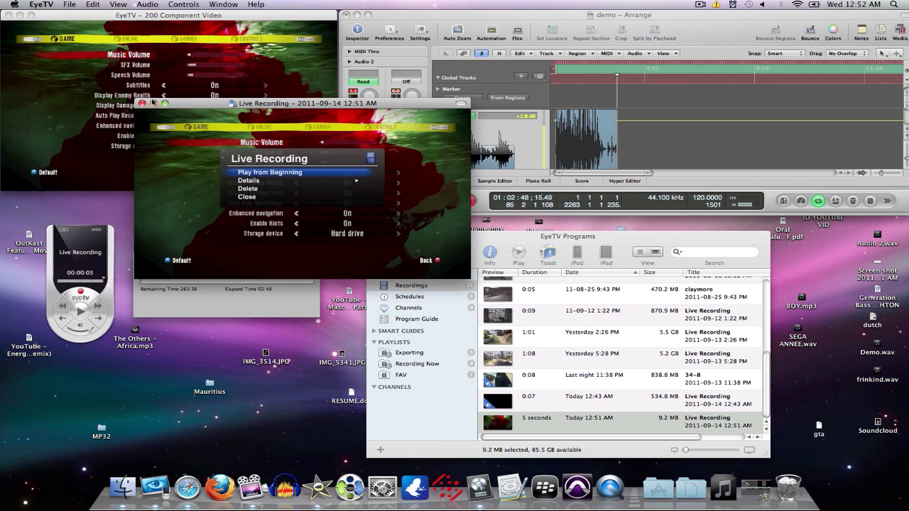
pyautogui.click(144, 103)
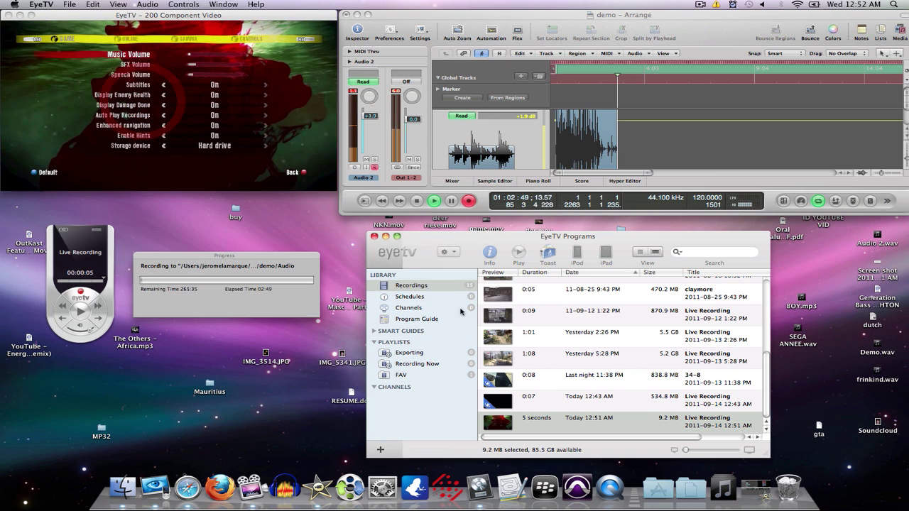
# Export the 12:51 AM recording as H.264 to the Desktop under the name 'demo dead'.
pyautogui.rightClick(530, 424)
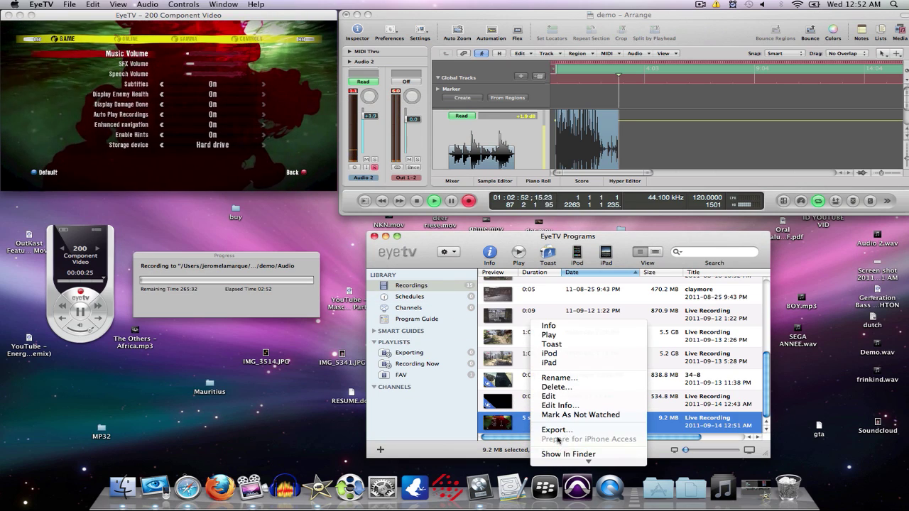
pyautogui.click(556, 431)
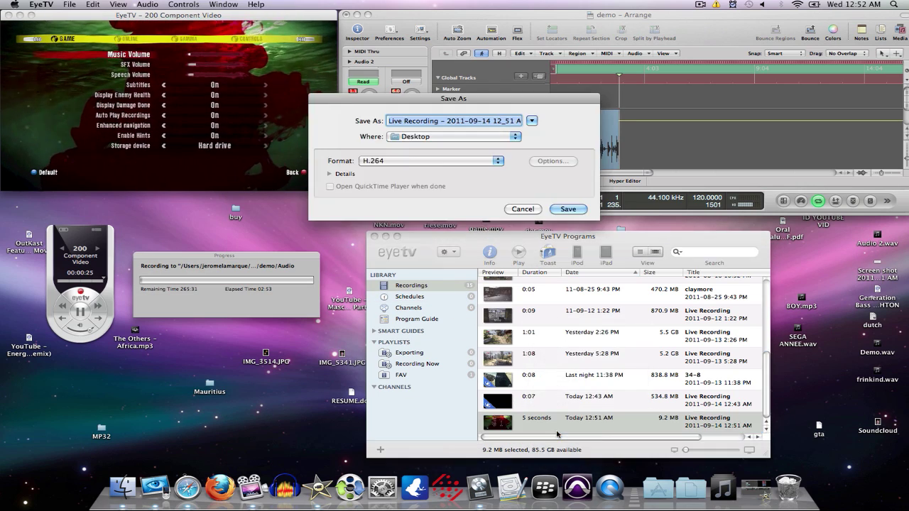
pyautogui.click(440, 168)
pyautogui.click(426, 158)
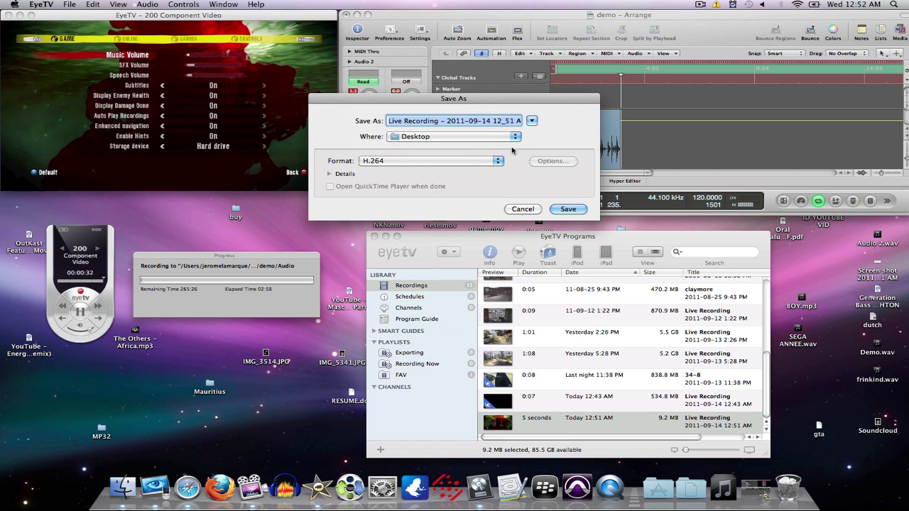
pyautogui.click(477, 122)
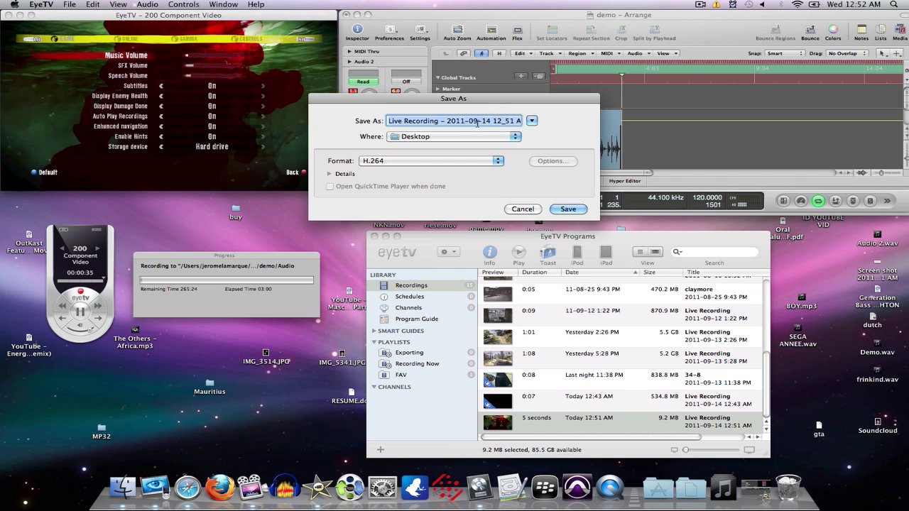
pyautogui.write('demo')
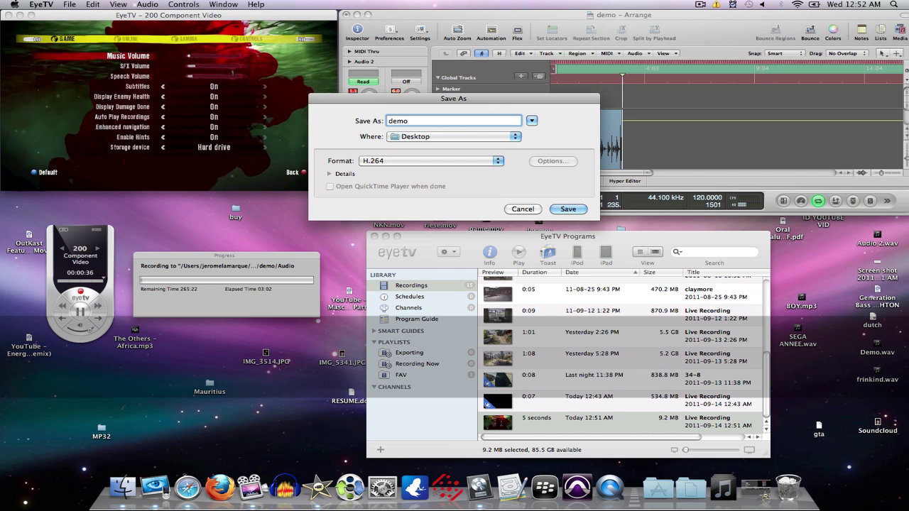
pyautogui.write(' dead')
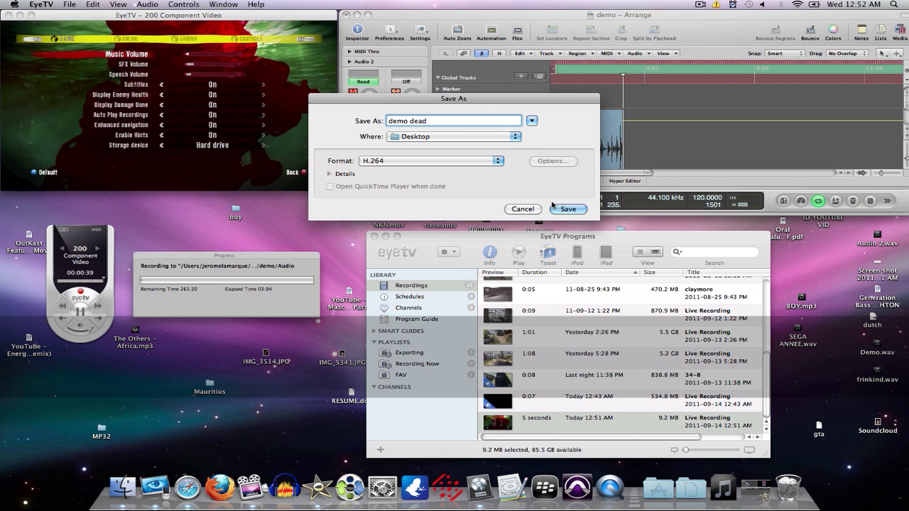
pyautogui.press('Return')
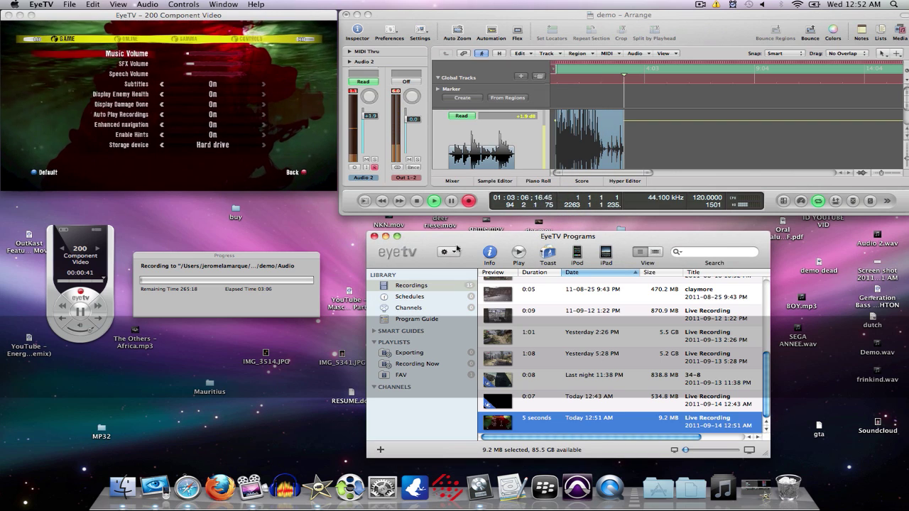
# Close the EyeTV programs list, play 'demo dead' in QuickTime Player, then close it.
pyautogui.click(374, 236)
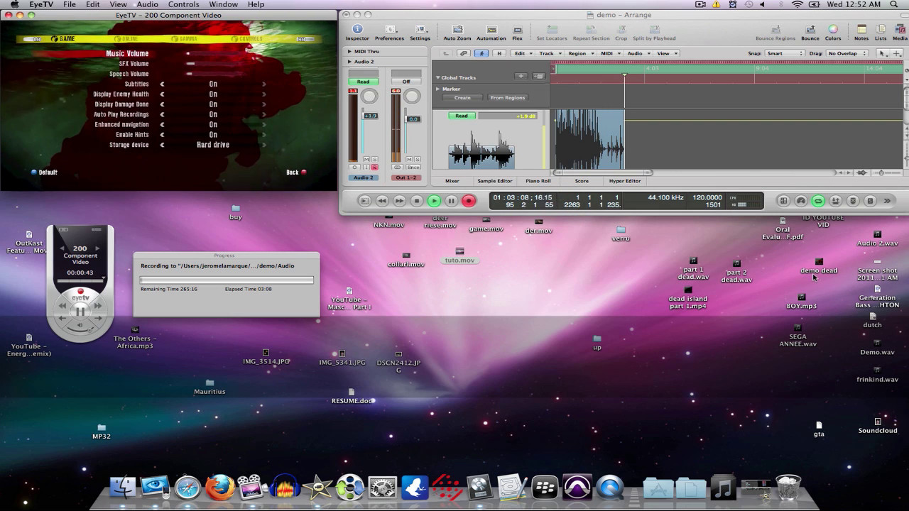
pyautogui.moveTo(818, 268); pyautogui.dragTo(527, 301)
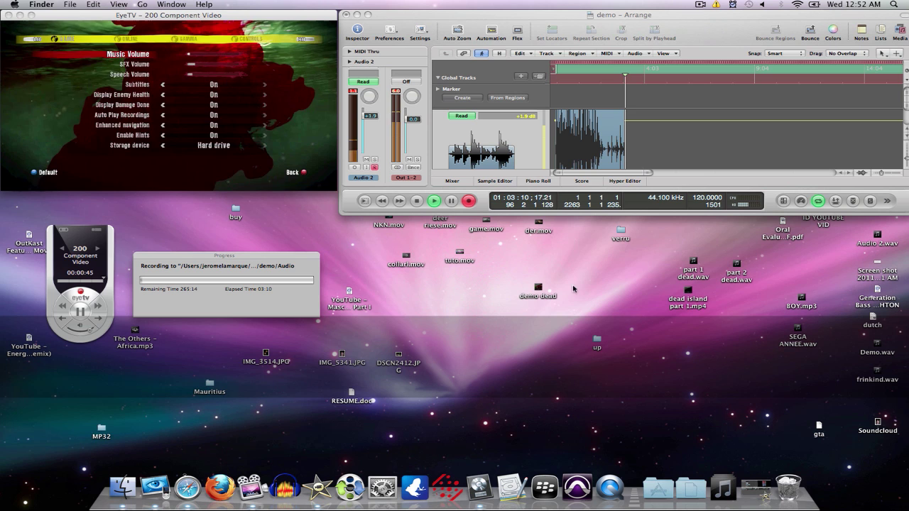
pyautogui.doubleClick(537, 290)
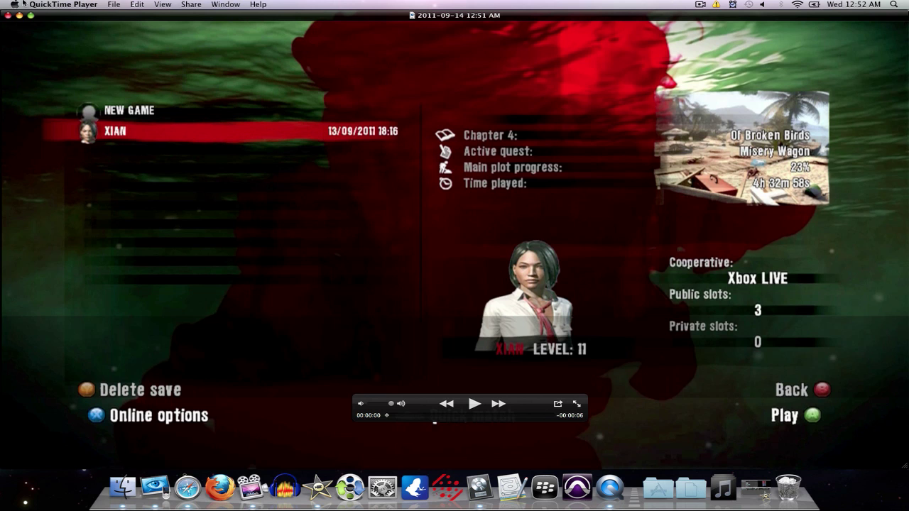
pyautogui.click(472, 403)
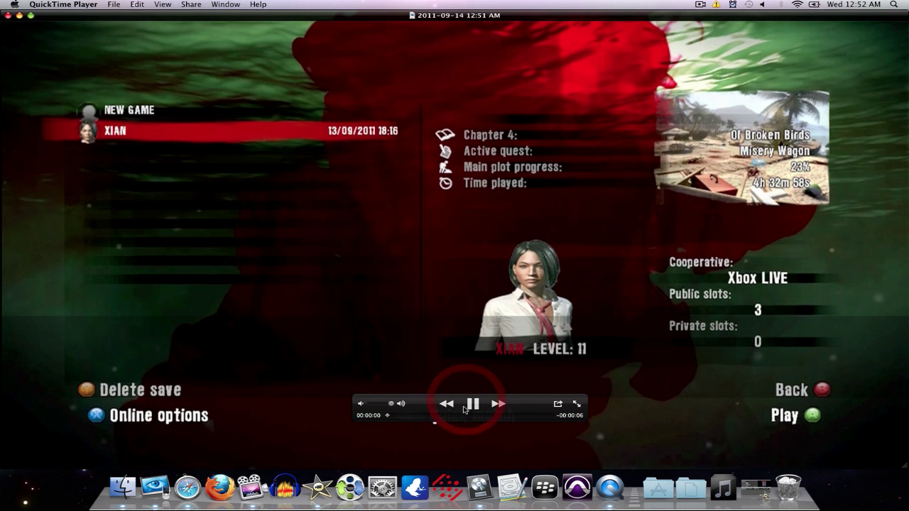
pyautogui.click(473, 403)
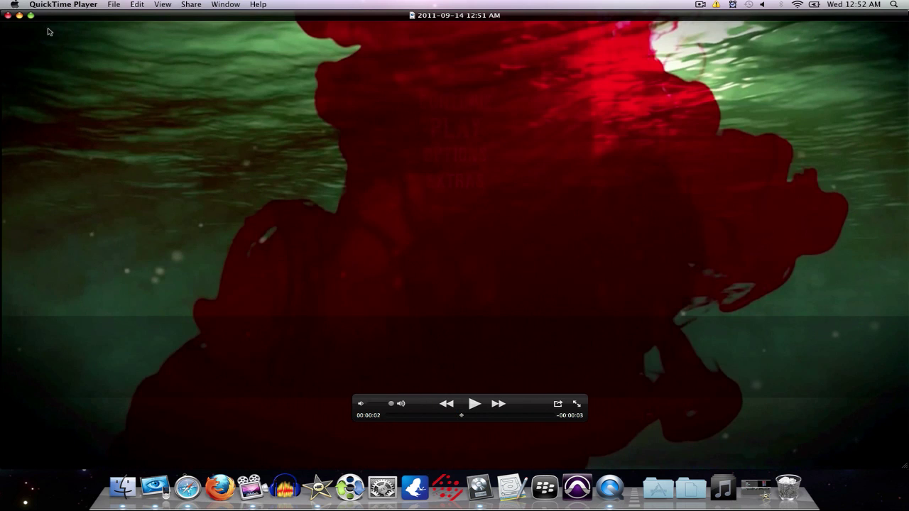
pyautogui.click(8, 15)
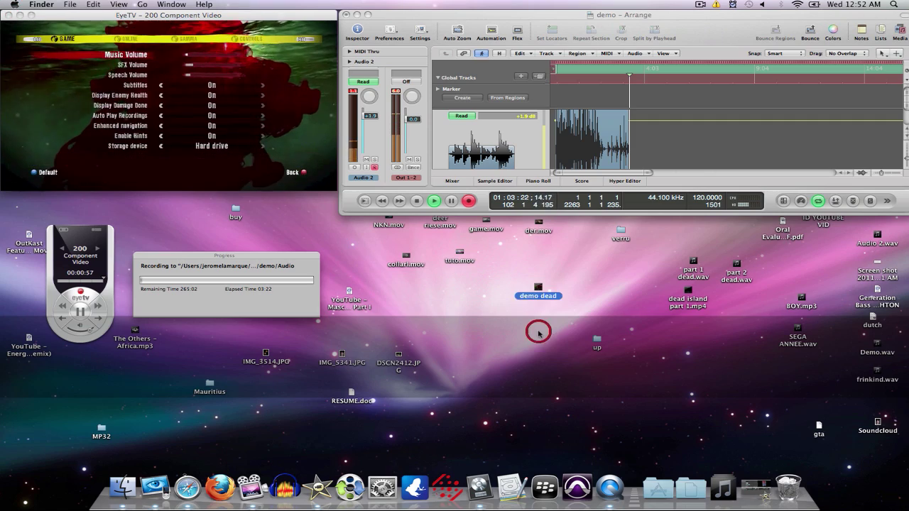
# Launch iMovie and select the 'demo dead' movie on the Desktop in the Import Movies dialog.
pyautogui.click(318, 486)
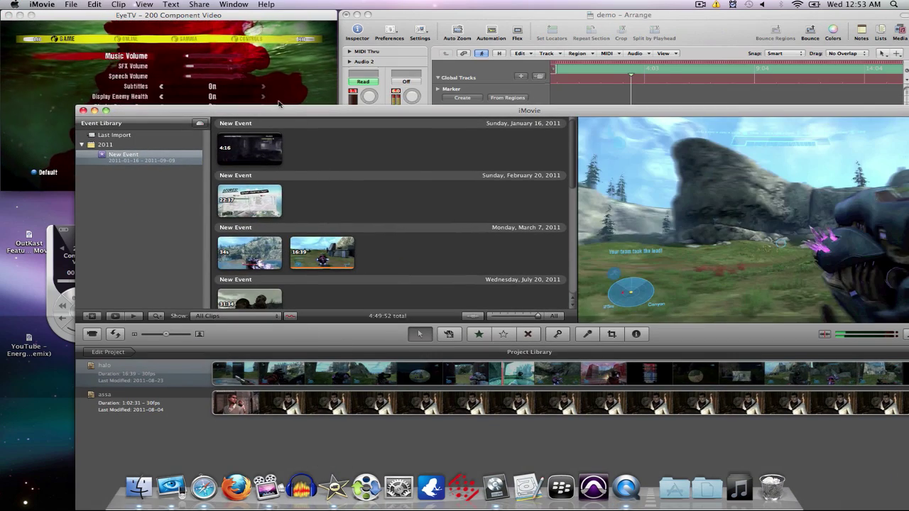
pyautogui.moveTo(277, 110); pyautogui.dragTo(313, 64)
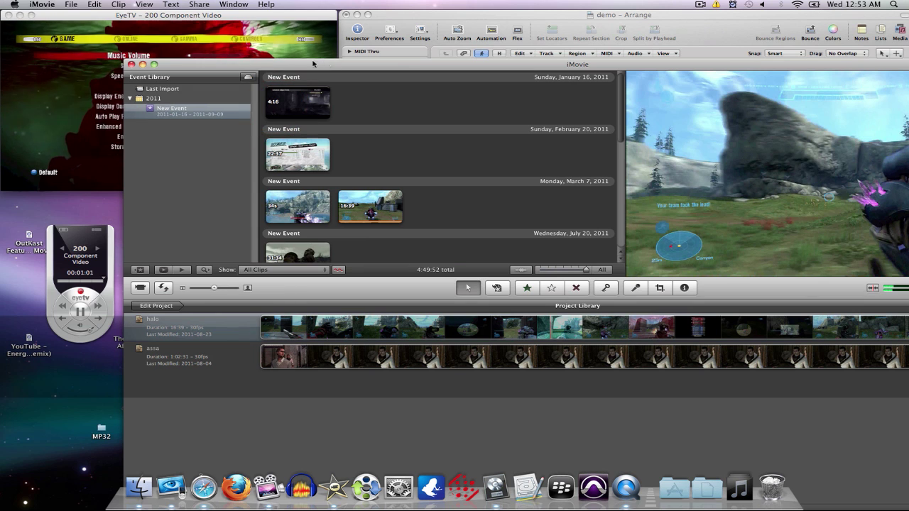
pyautogui.click(71, 5)
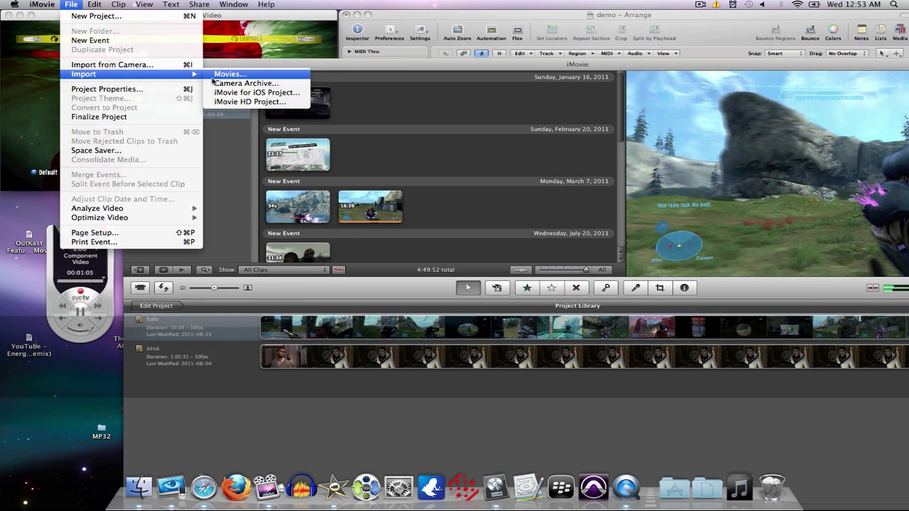
pyautogui.click(213, 76)
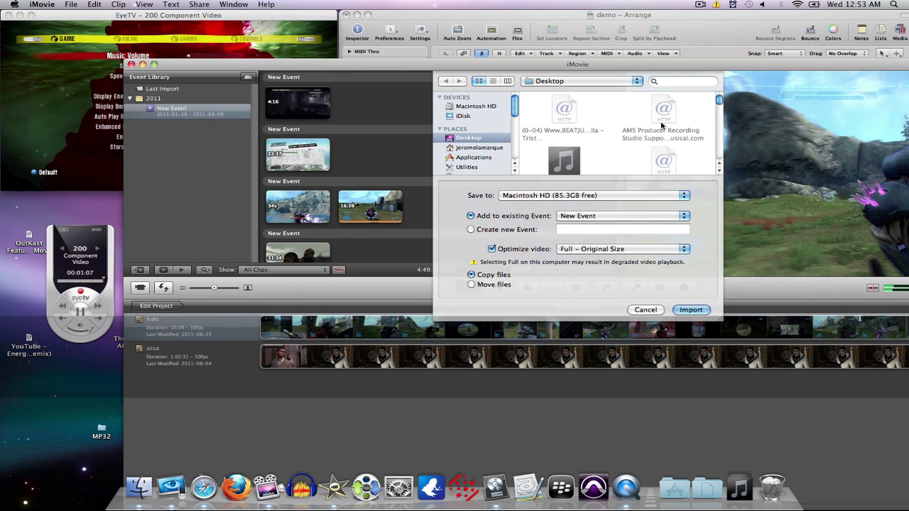
pyautogui.scroll(-3, 660, 126)
pyautogui.moveTo(584, 72); pyautogui.dragTo(554, 321)
pyautogui.moveTo(538, 288); pyautogui.dragTo(604, 383)
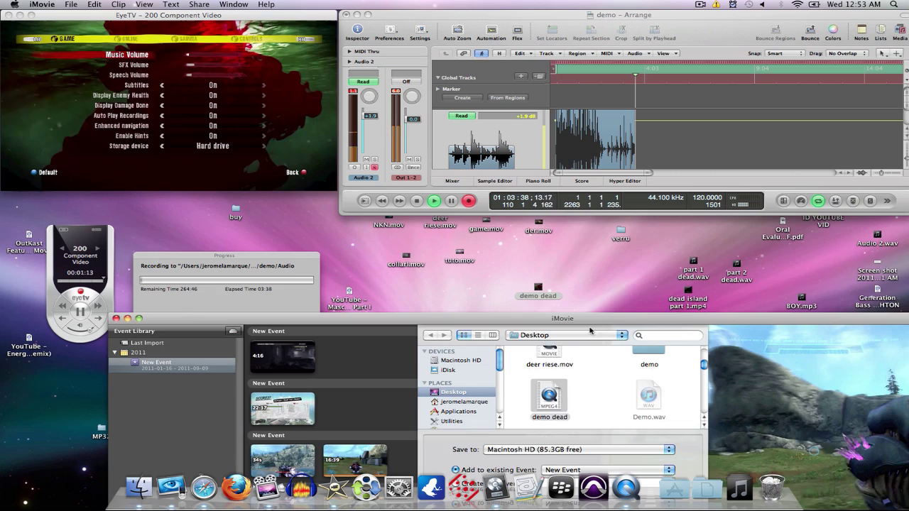
# Import it into the existing New Event as a 6-second September 14, 2011 clip.
pyautogui.moveTo(577, 321); pyautogui.dragTo(535, 155)
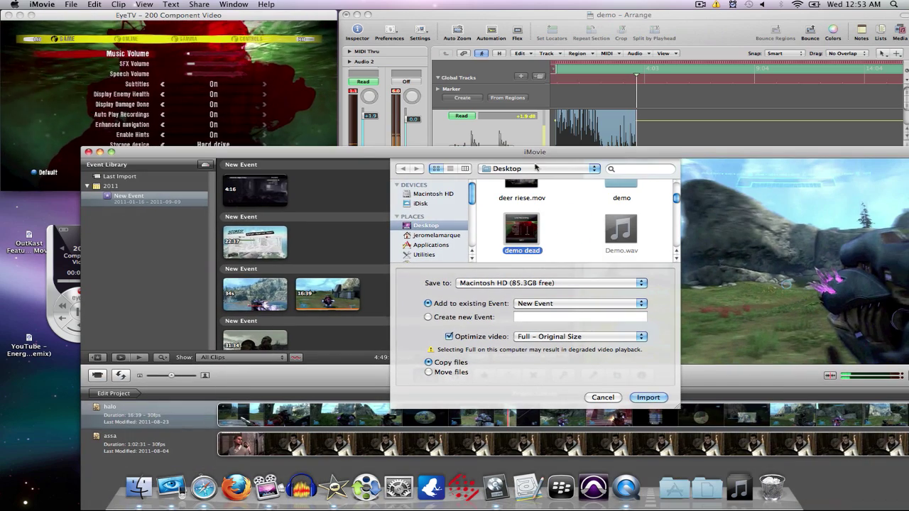
pyautogui.click(637, 398)
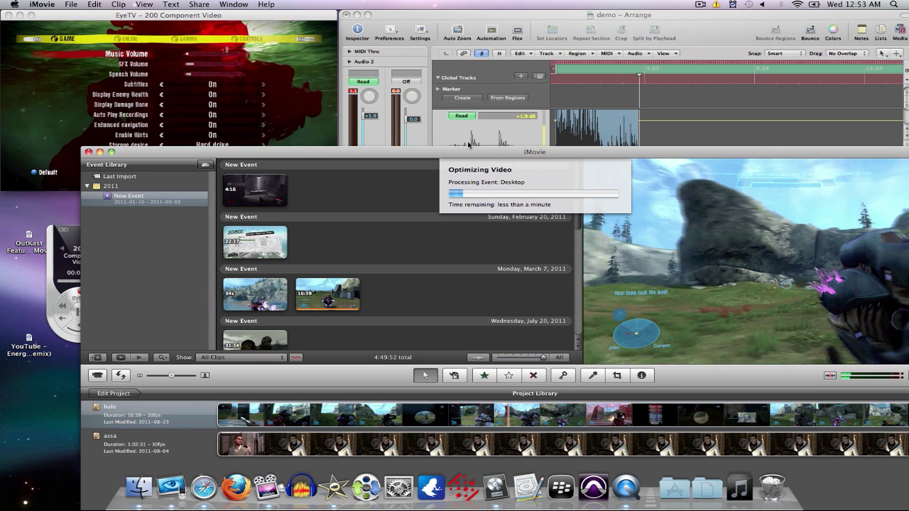
pyautogui.moveTo(465, 157); pyautogui.dragTo(463, 275)
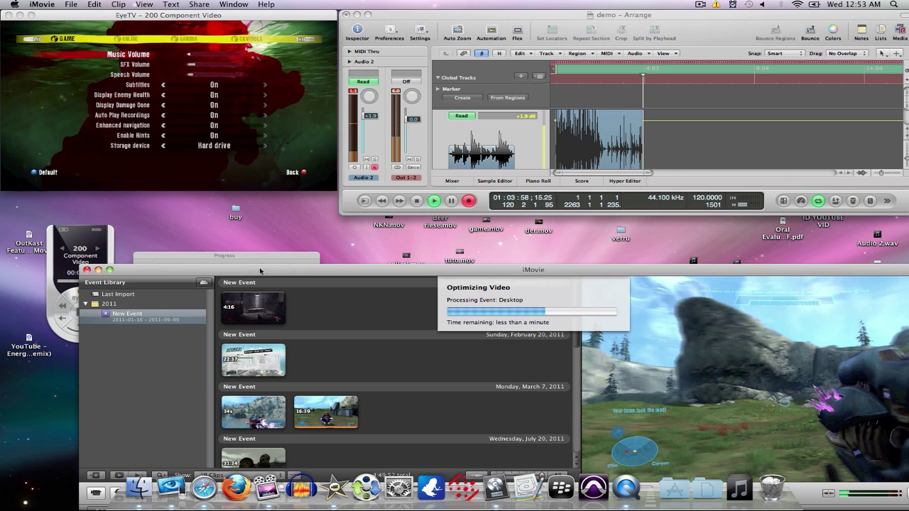
pyautogui.moveTo(245, 270); pyautogui.dragTo(255, 344)
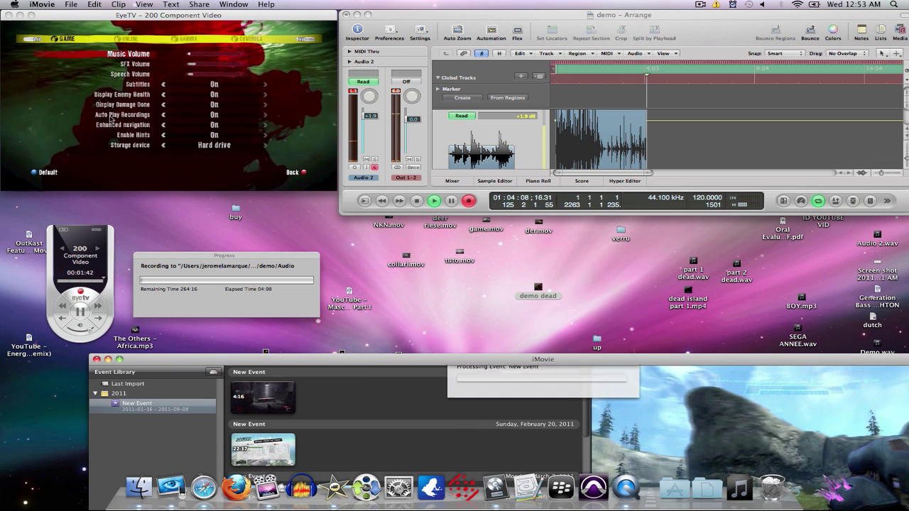
pyautogui.moveTo(355, 357); pyautogui.dragTo(324, 51)
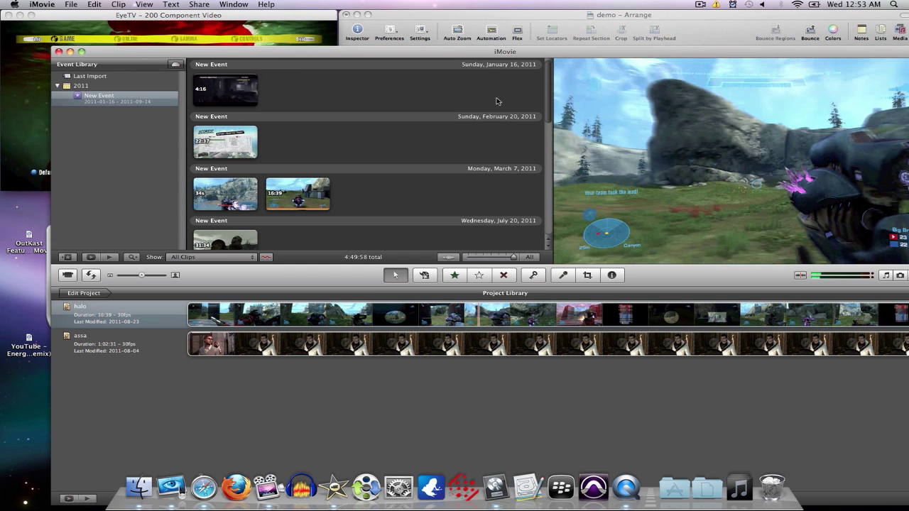
pyautogui.scroll(-5, 517, 103)
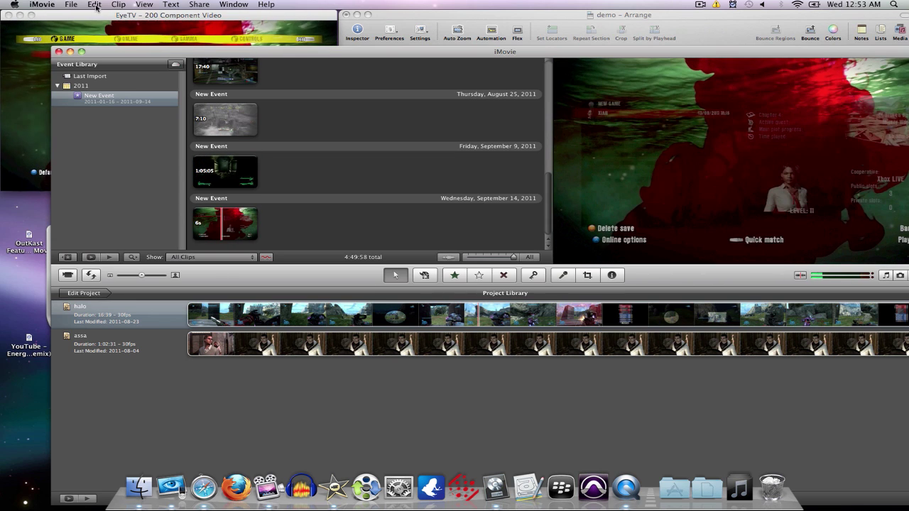
# Create a new iMovie project named 'dead island'.
pyautogui.click(71, 5)
pyautogui.click(79, 15)
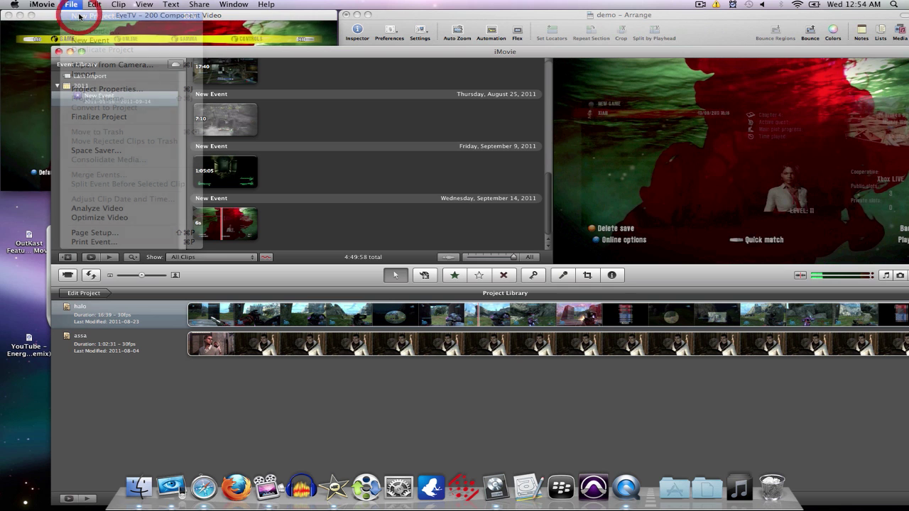
pyautogui.write('dead')
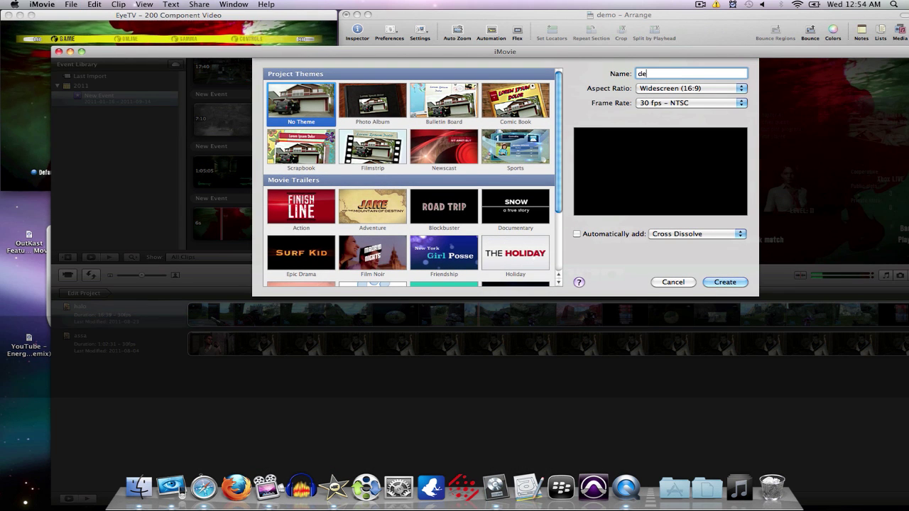
pyautogui.press('BackSpace')
pyautogui.press('BackSpace')
pyautogui.write('ad island')
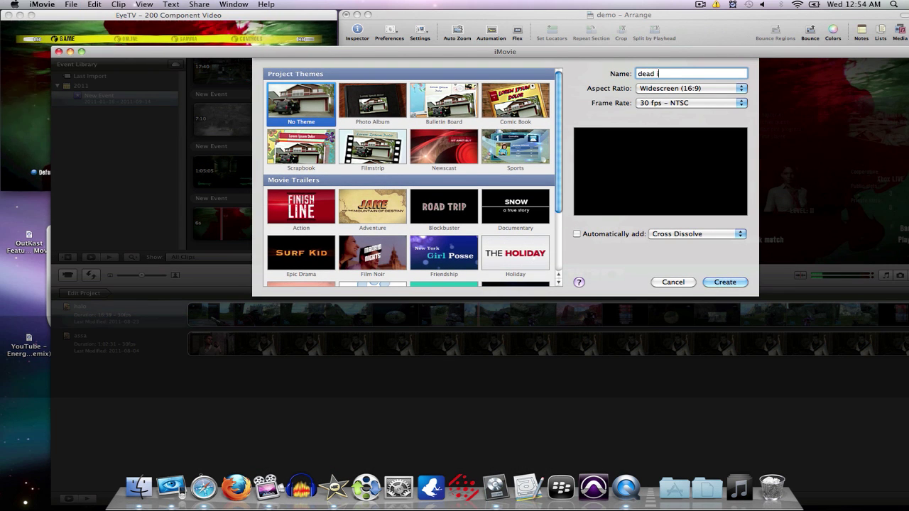
pyautogui.click(719, 283)
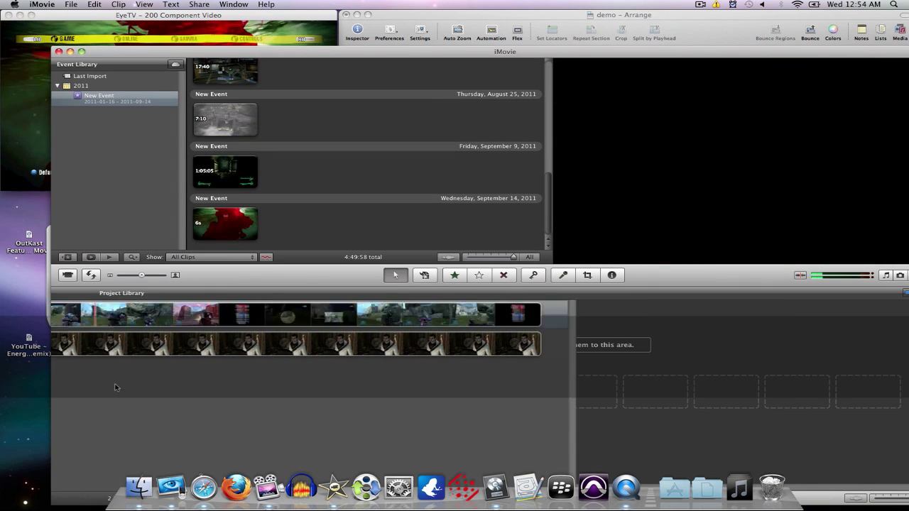
# Add the whole 6-second September 14 demo clip to the dead island project.
pyautogui.doubleClick(223, 234)
pyautogui.click(330, 317)
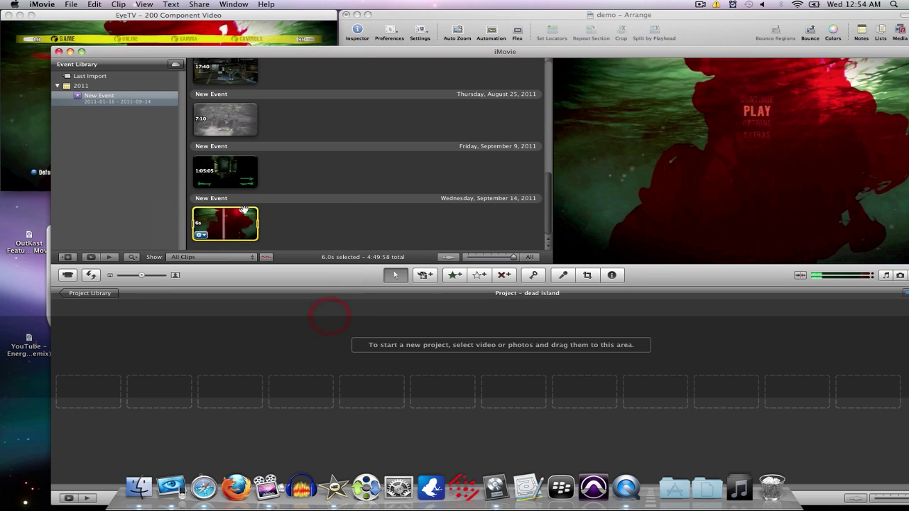
pyautogui.moveTo(244, 210); pyautogui.dragTo(252, 374)
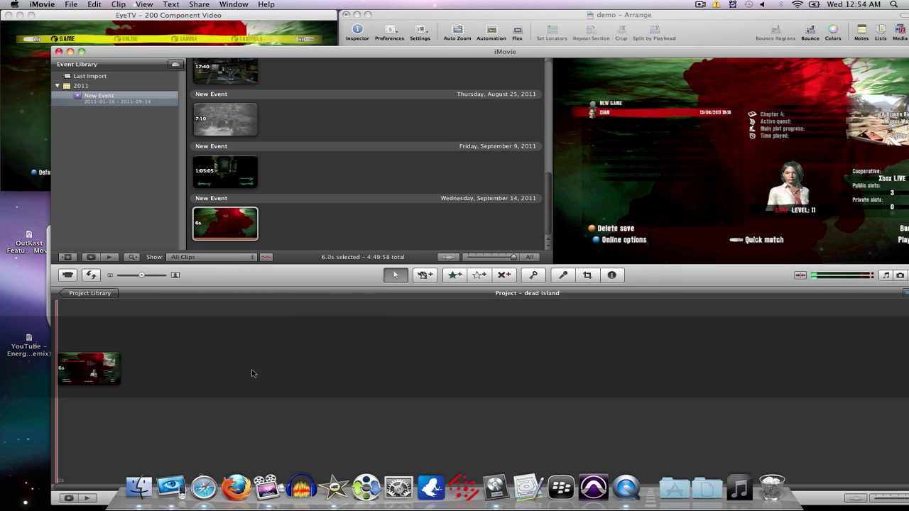
pyautogui.moveTo(347, 51); pyautogui.dragTo(301, 40)
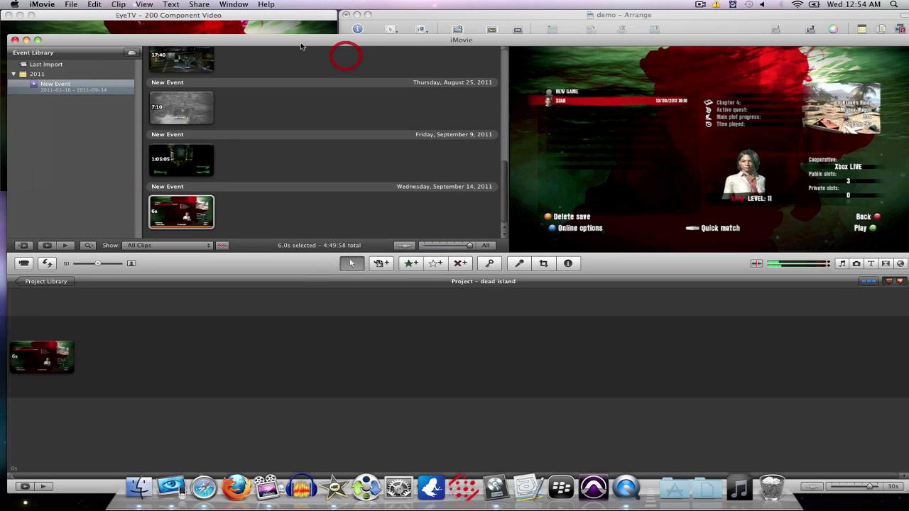
# Place a Centered title reading 'DEAD ISLAND DEMO' over the demo clip.
pyautogui.click(868, 263)
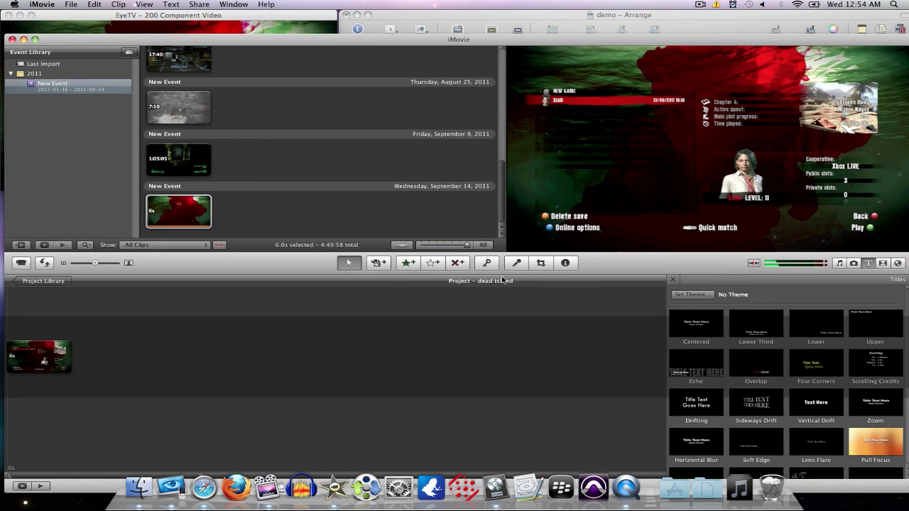
pyautogui.moveTo(703, 330); pyautogui.dragTo(50, 361)
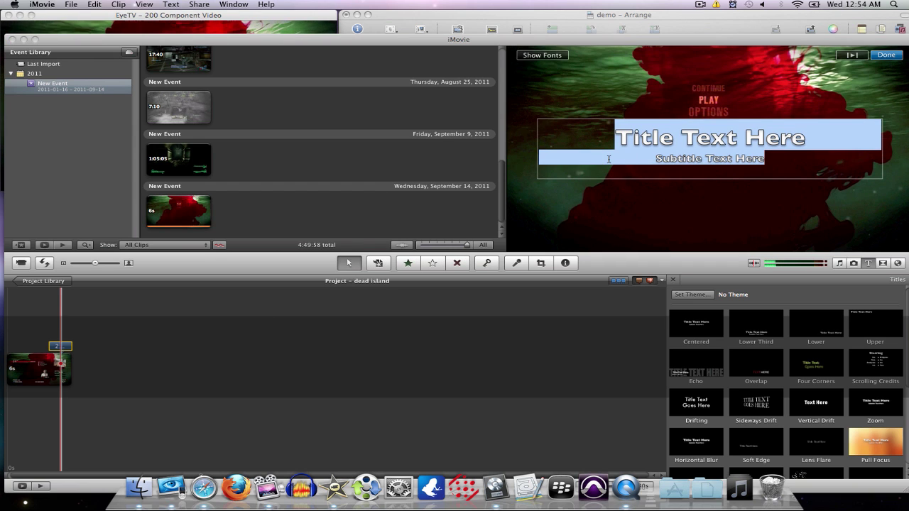
pyautogui.write('DE')
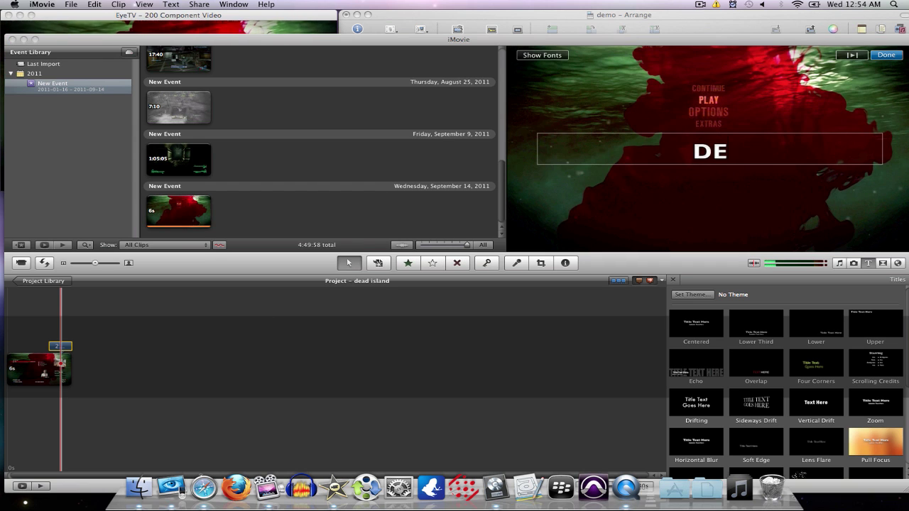
pyautogui.write('a')
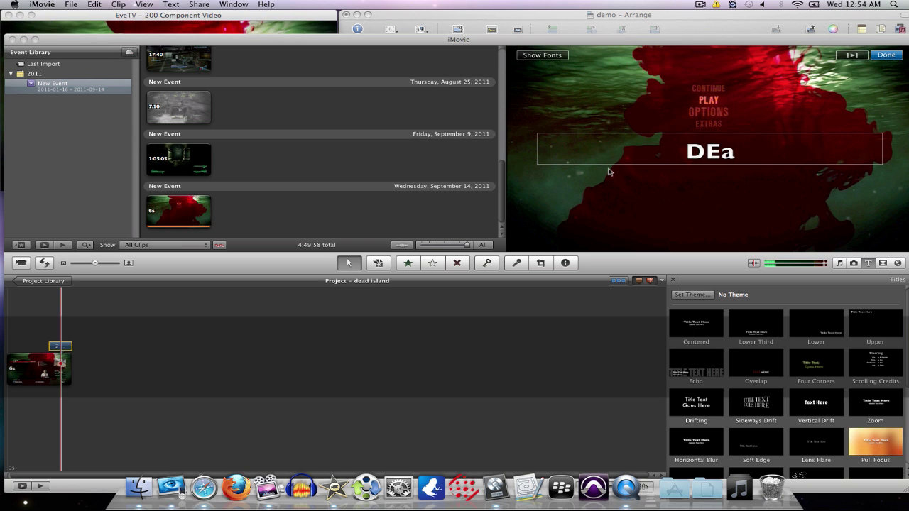
pyautogui.press('BackSpace')
pyautogui.write('AD ISL')
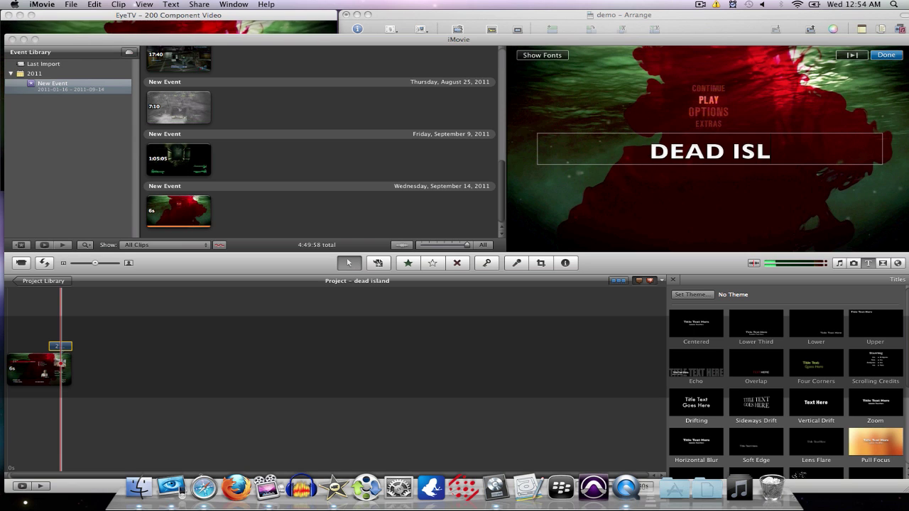
pyautogui.write('AND DE')
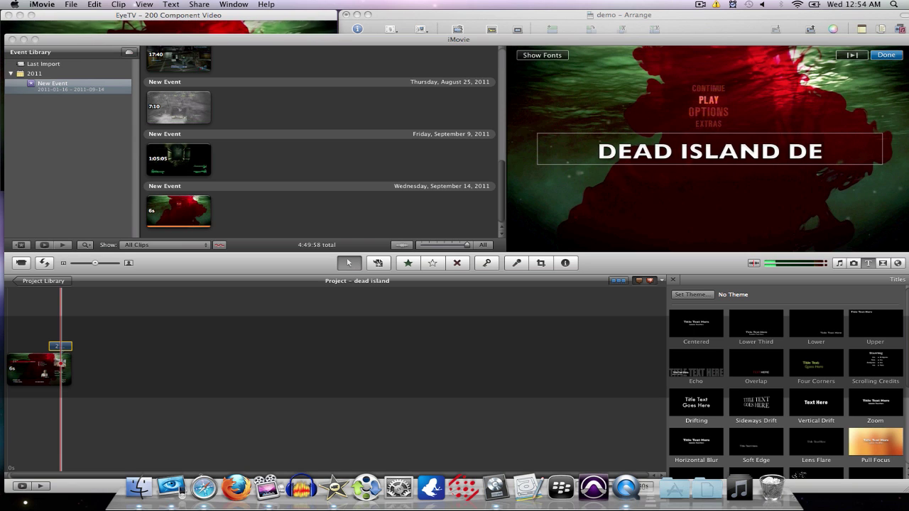
pyautogui.write('MO')
pyautogui.click(438, 386)
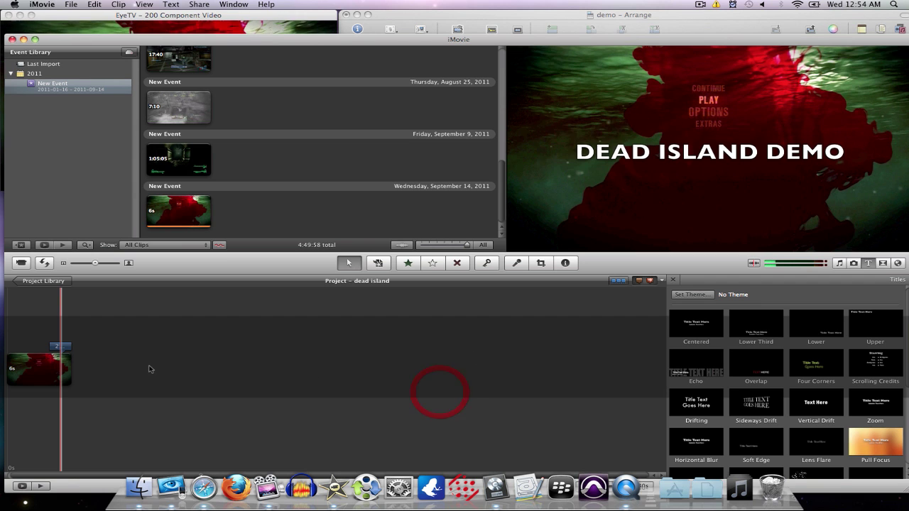
# Stretch the title across the whole clip and add a Cross Dissolve at its start.
pyautogui.click(59, 347)
pyautogui.moveTo(54, 350); pyautogui.dragTo(10, 347)
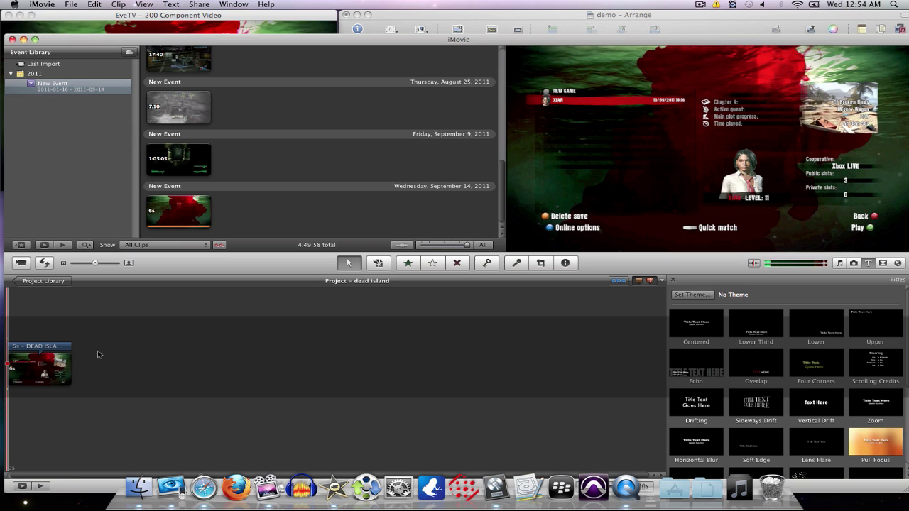
pyautogui.click(880, 265)
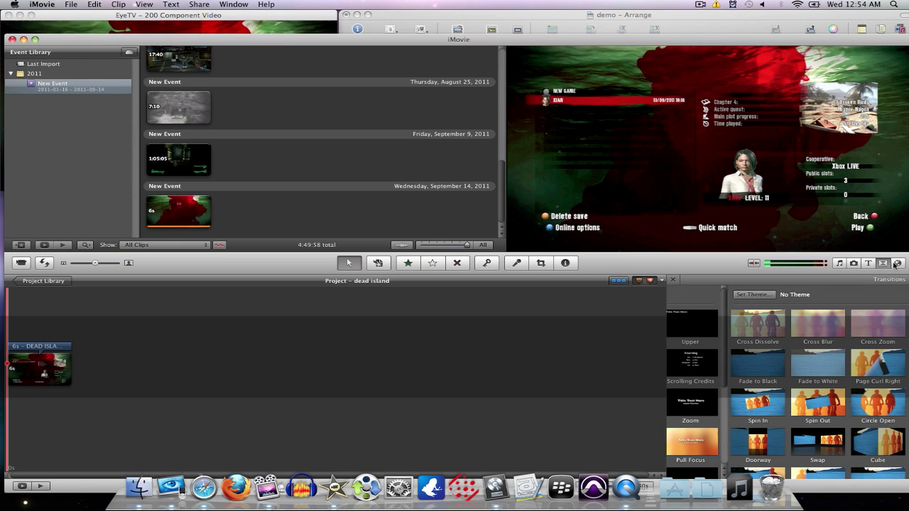
pyautogui.moveTo(696, 323); pyautogui.dragTo(9, 364)
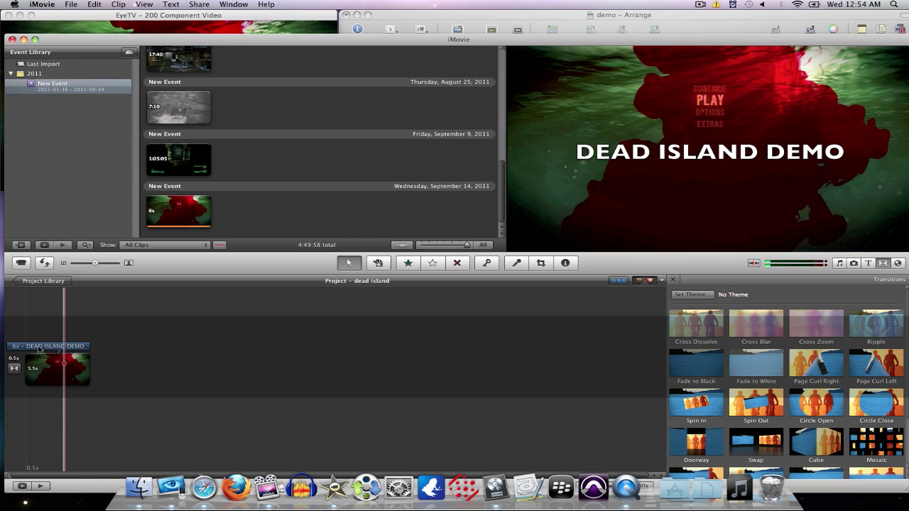
# From the Project Library, export dead island as 'dead island DEMO' at HD 720p (1280x720).
pyautogui.click(32, 282)
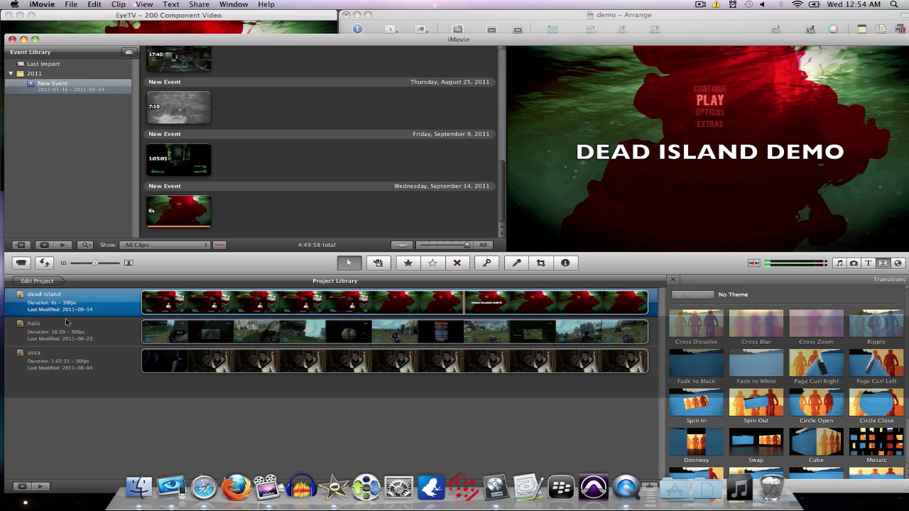
pyautogui.click(59, 308)
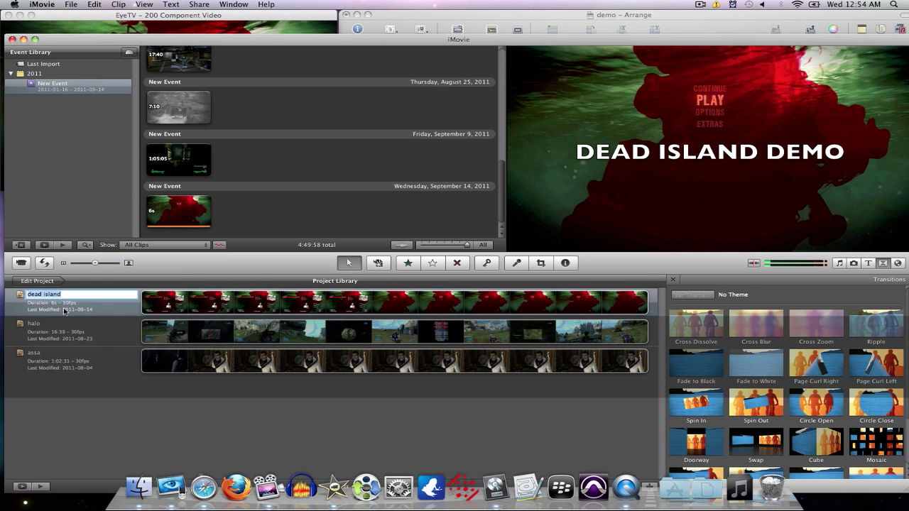
pyautogui.click(64, 311)
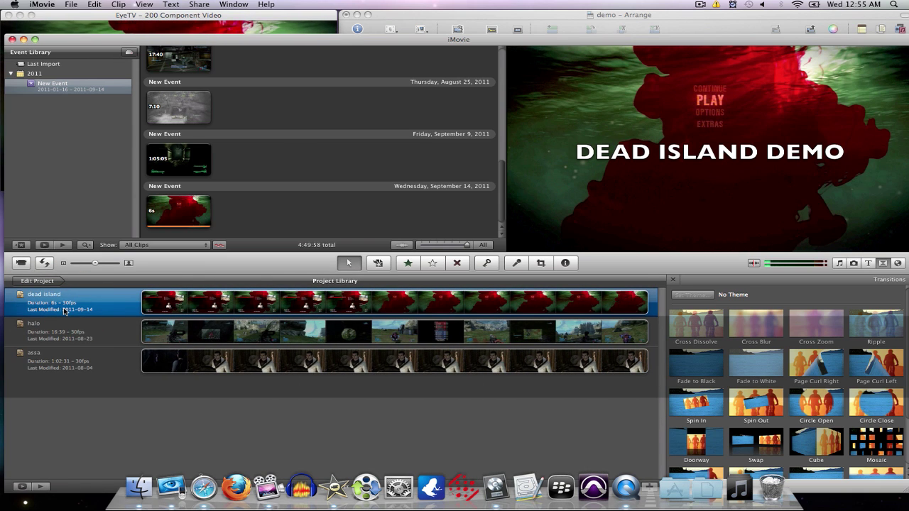
pyautogui.rightClick(64, 311)
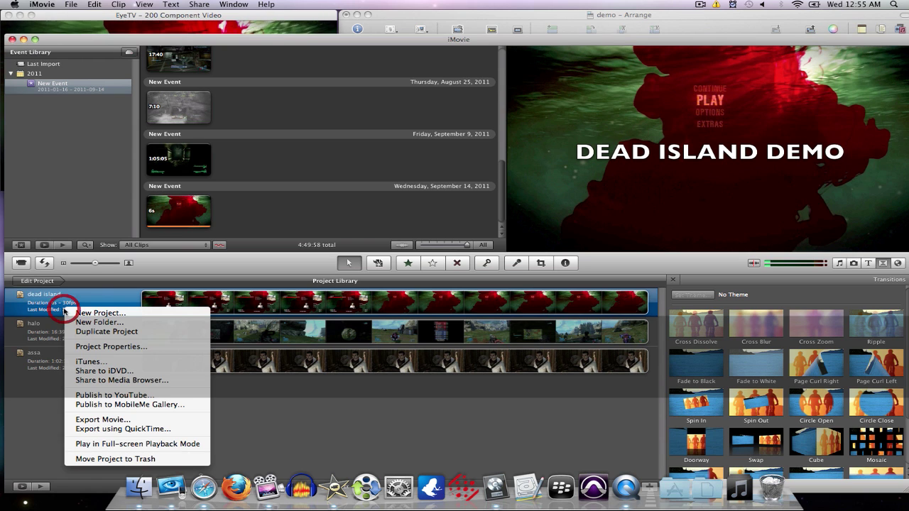
pyautogui.click(108, 420)
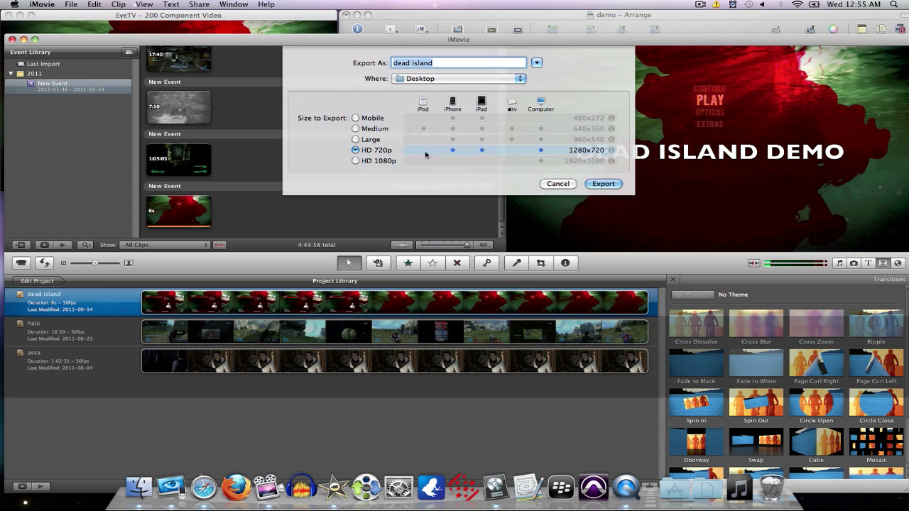
pyautogui.click(454, 62)
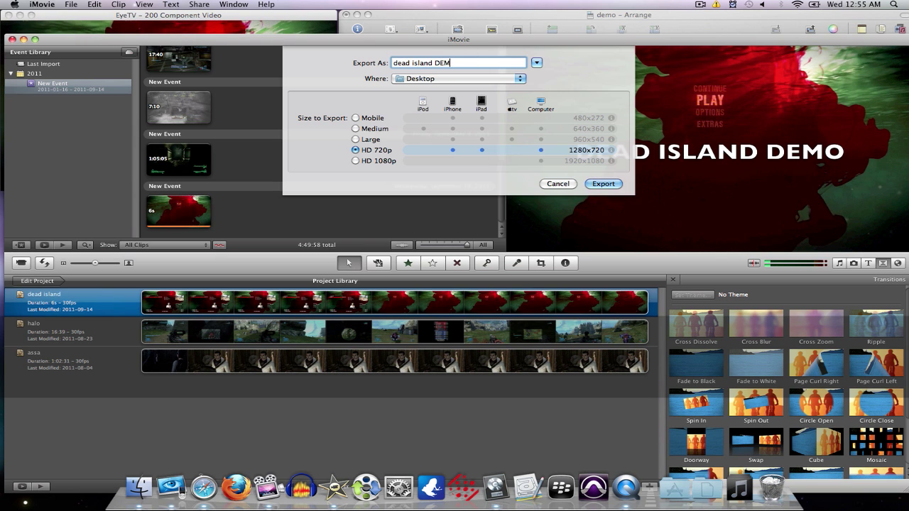
pyautogui.click(612, 183)
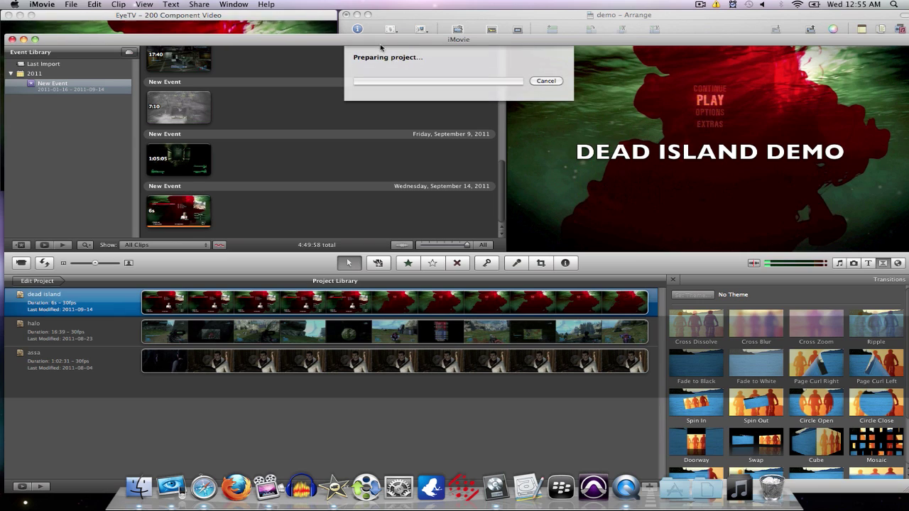
# Close the EyeTV recordings list and wait for 'dead island DEMO.mov' to finish exporting.
pyautogui.moveTo(377, 44); pyautogui.dragTo(370, 296)
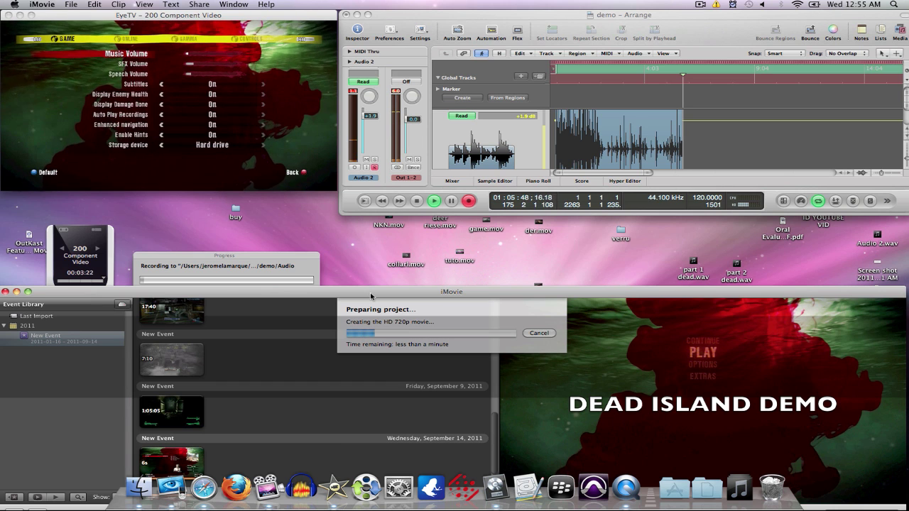
pyautogui.click(100, 243)
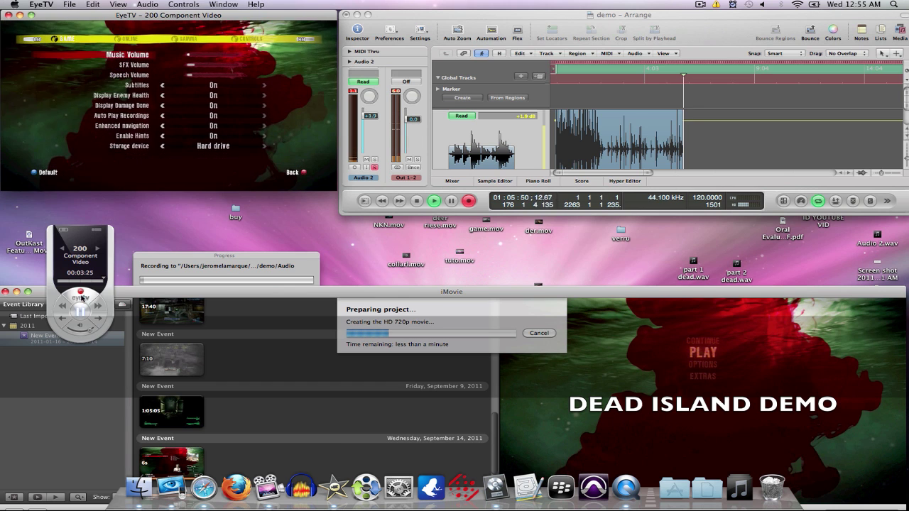
pyautogui.click(97, 230)
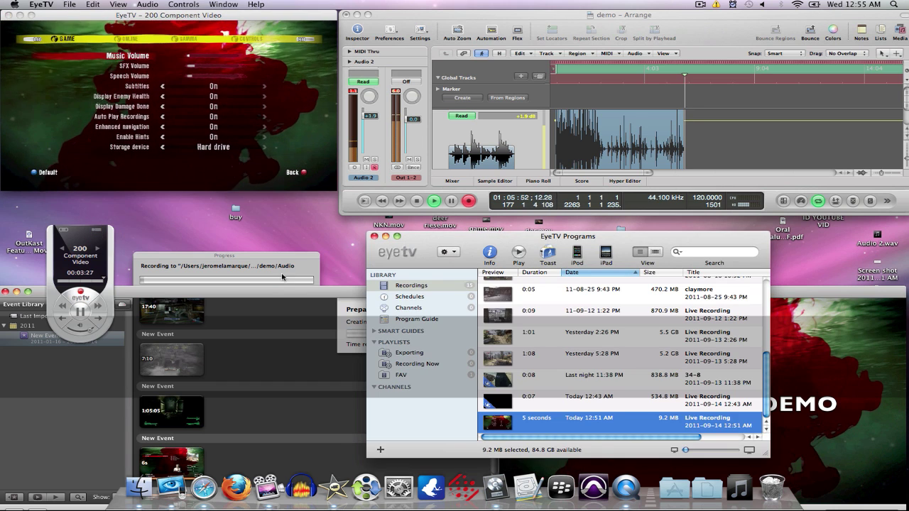
pyautogui.click(375, 238)
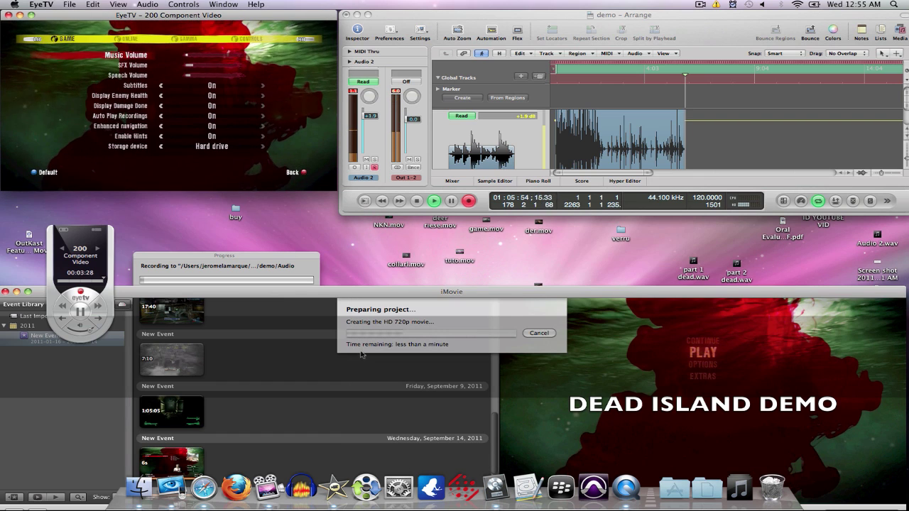
pyautogui.moveTo(409, 291); pyautogui.dragTo(404, 336)
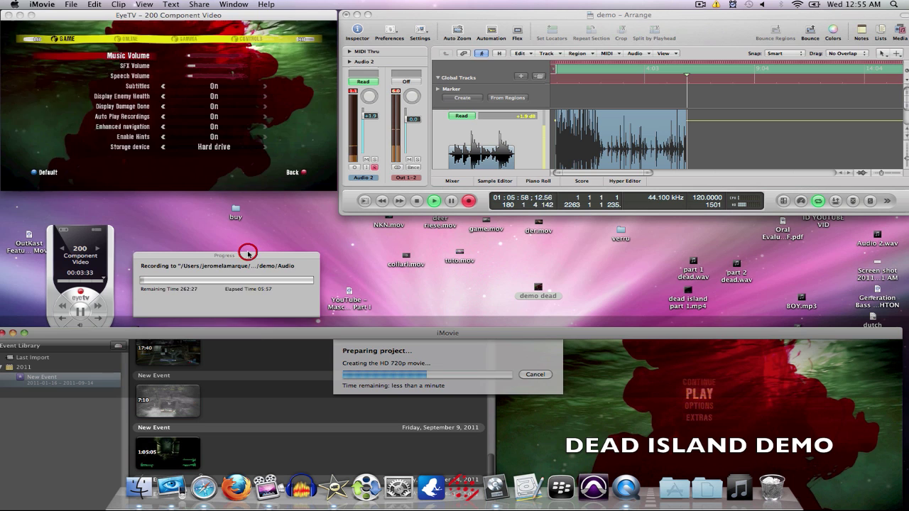
pyautogui.moveTo(247, 253); pyautogui.dragTo(252, 237)
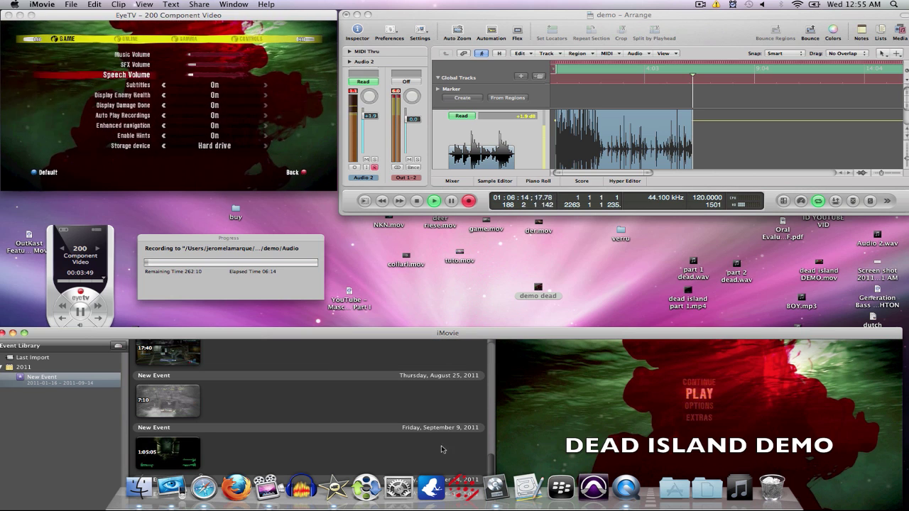
# Enlarge EyeTV's gameplay view, shrink it back with Escape, then close the iMovie window.
pyautogui.click(312, 189)
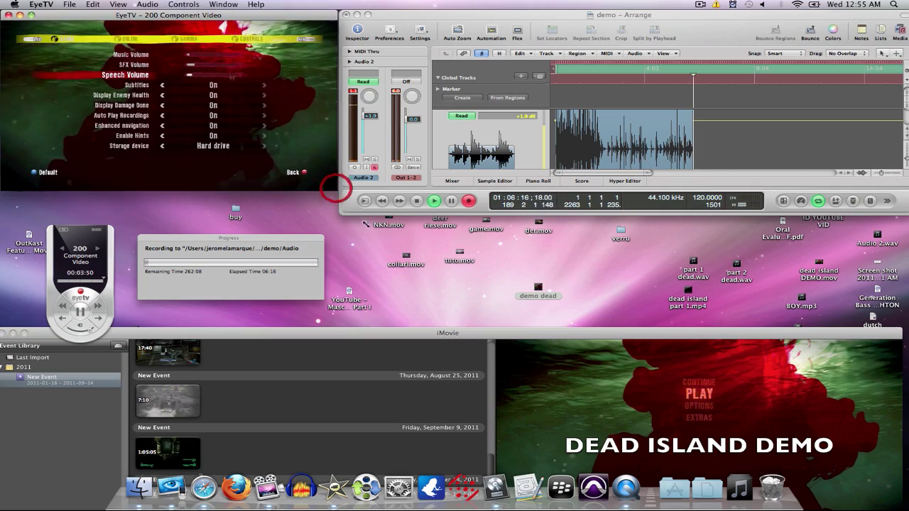
pyautogui.moveTo(336, 190); pyautogui.dragTo(781, 415)
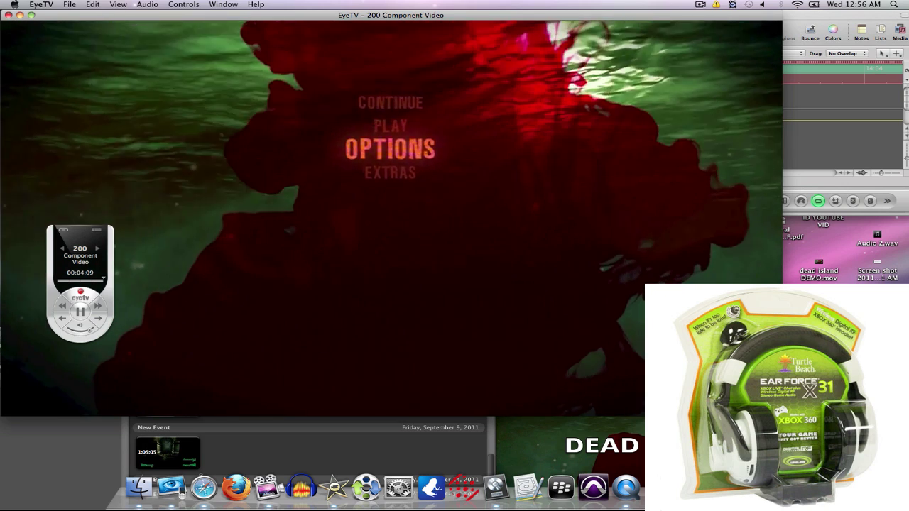
pyautogui.press('Escape')
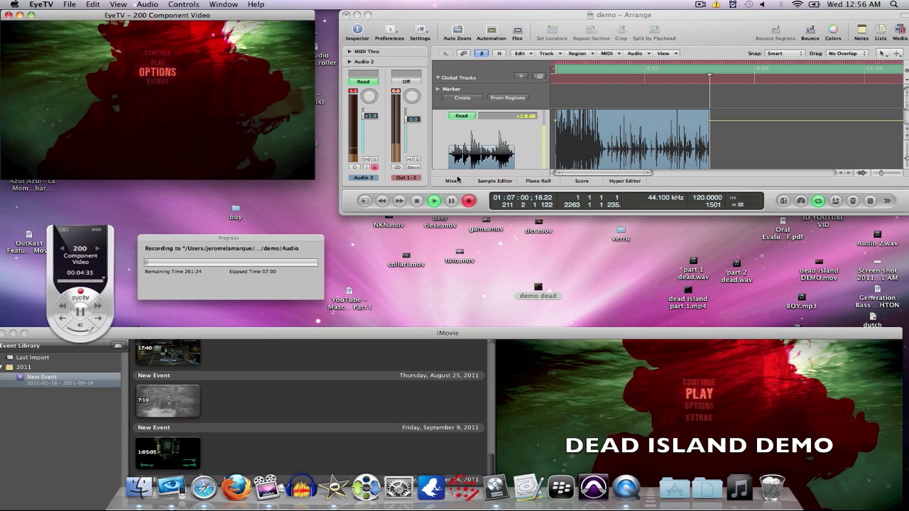
pyautogui.click(315, 341)
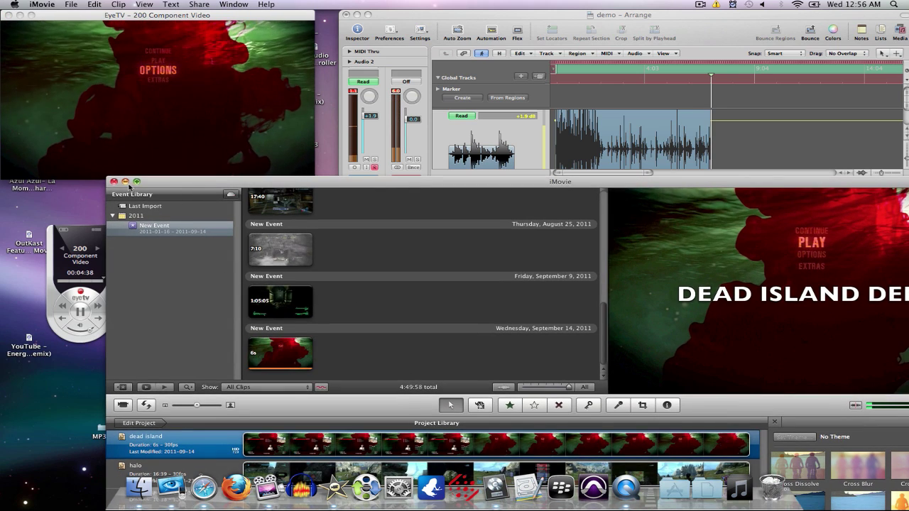
pyautogui.click(114, 181)
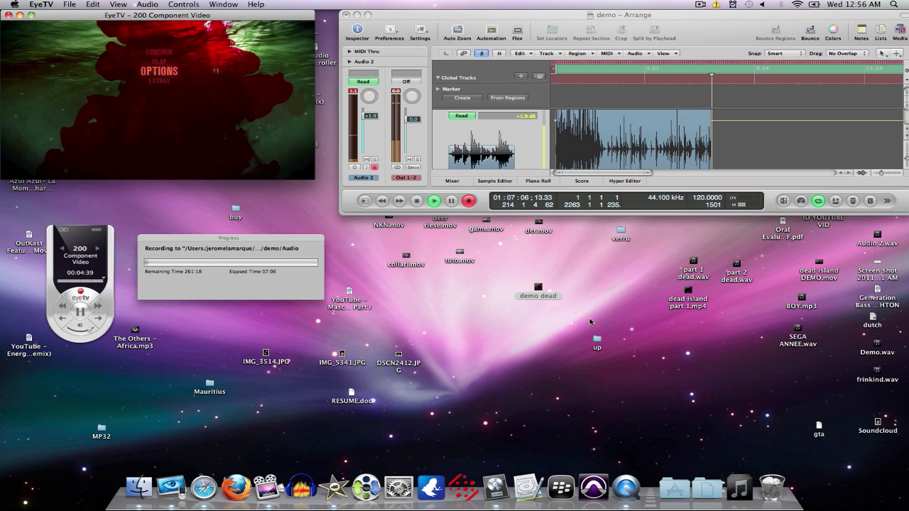
# Play dead island DEMO.mov in QuickTime to check its DEAD ISLAND DEMO title, then close it.
pyautogui.click(618, 293)
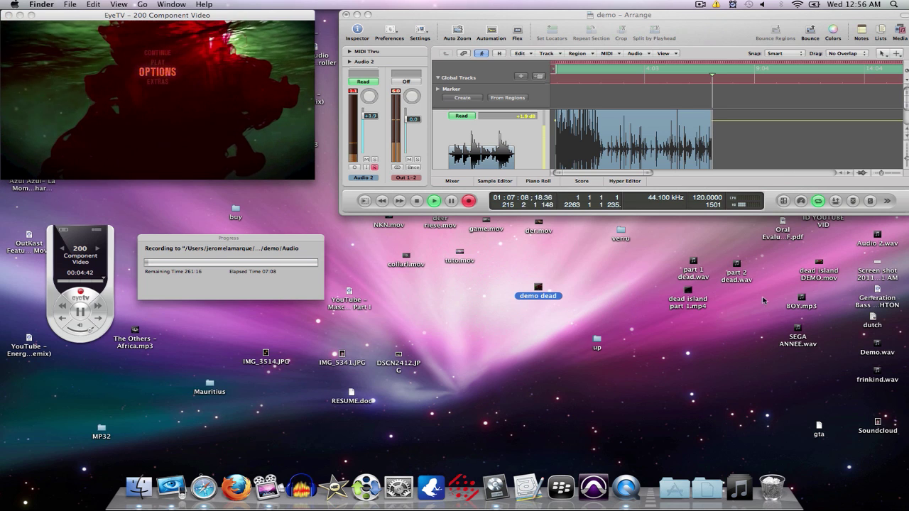
pyautogui.moveTo(831, 279); pyautogui.dragTo(440, 308)
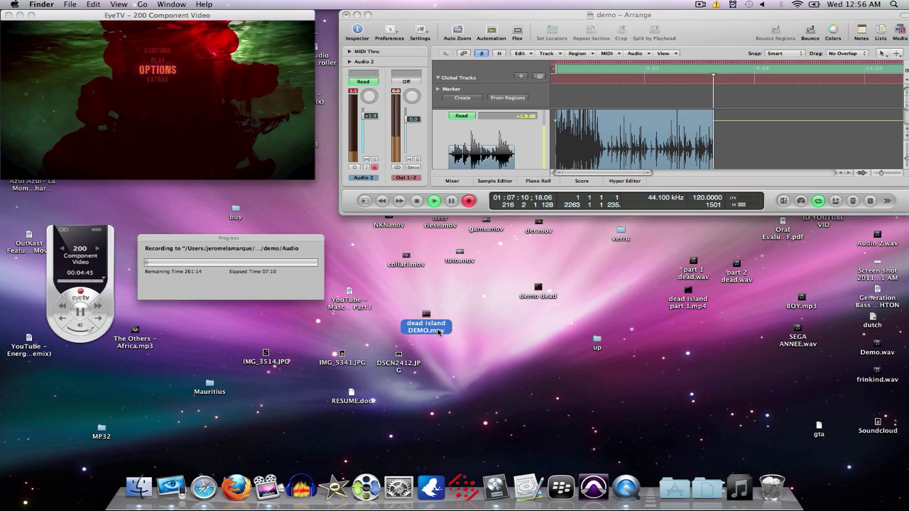
pyautogui.doubleClick(441, 309)
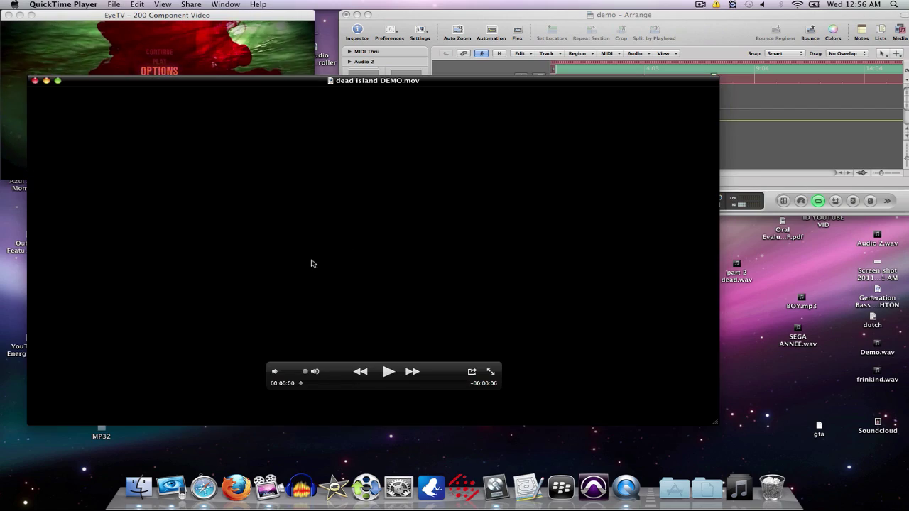
pyautogui.click(386, 371)
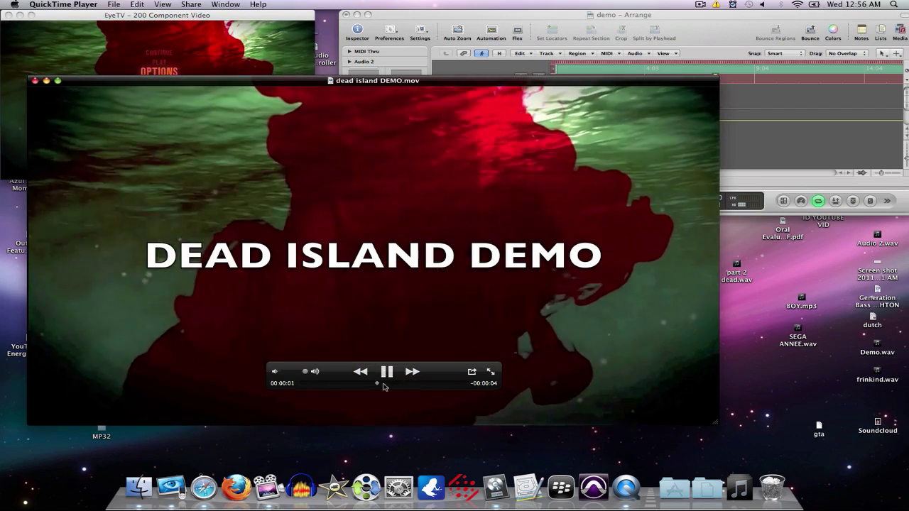
pyautogui.click(35, 80)
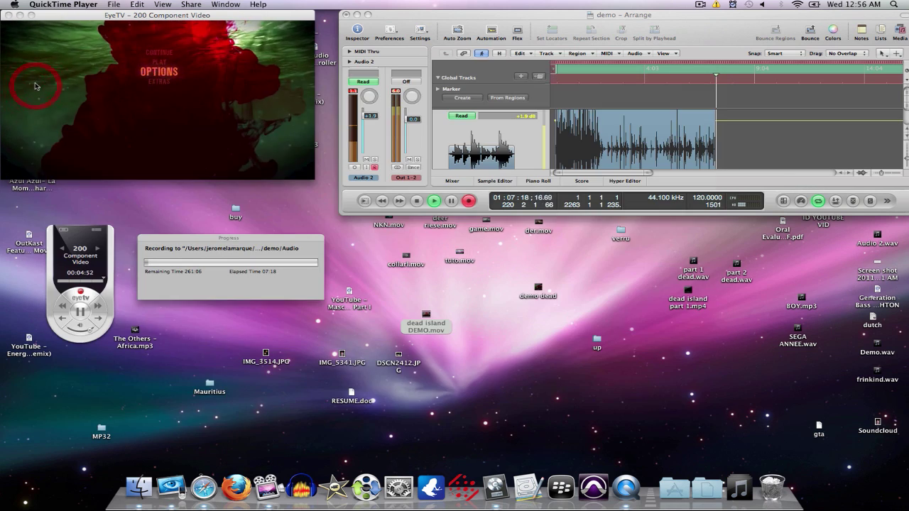
pyautogui.click(497, 334)
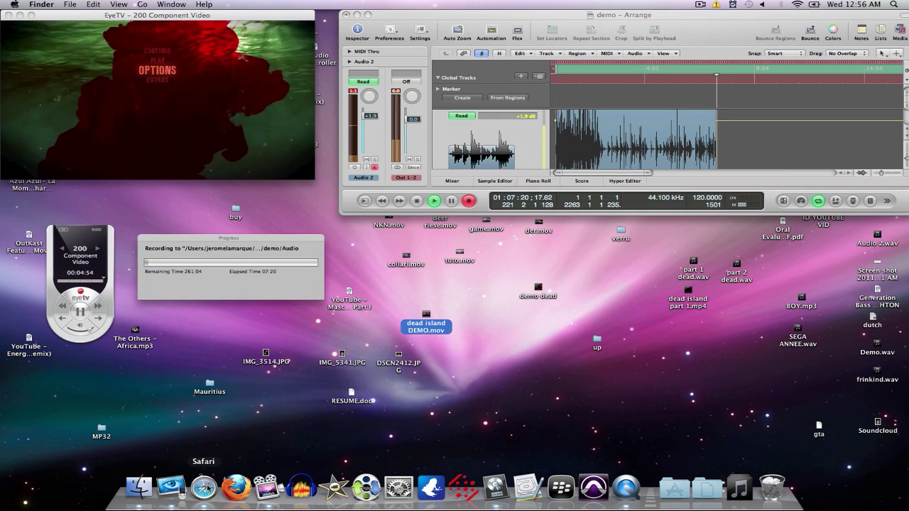
pyautogui.click(203, 488)
pyautogui.click(341, 27)
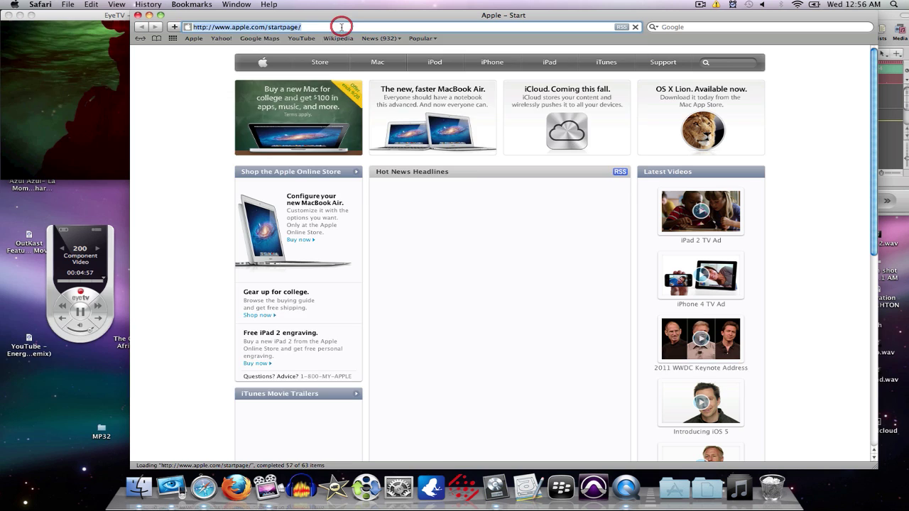
pyautogui.write('youtub')
pyautogui.press('Return')
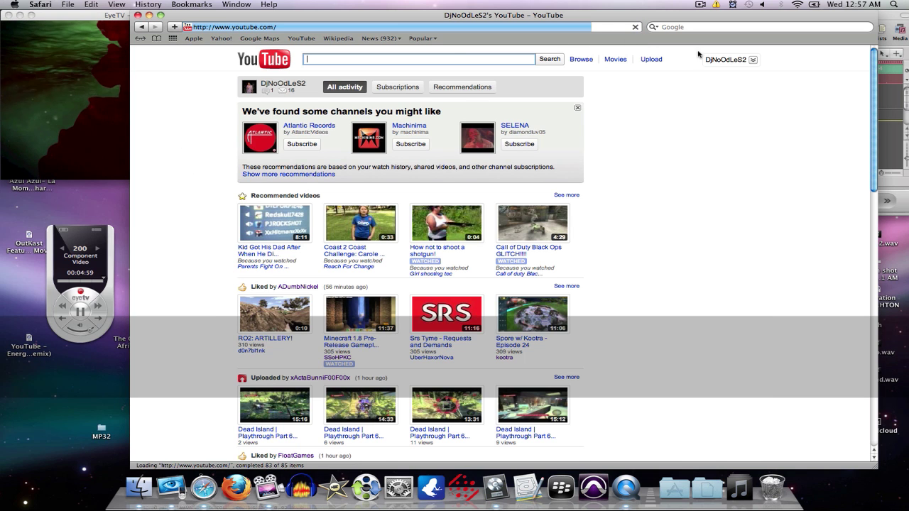
pyautogui.click(719, 59)
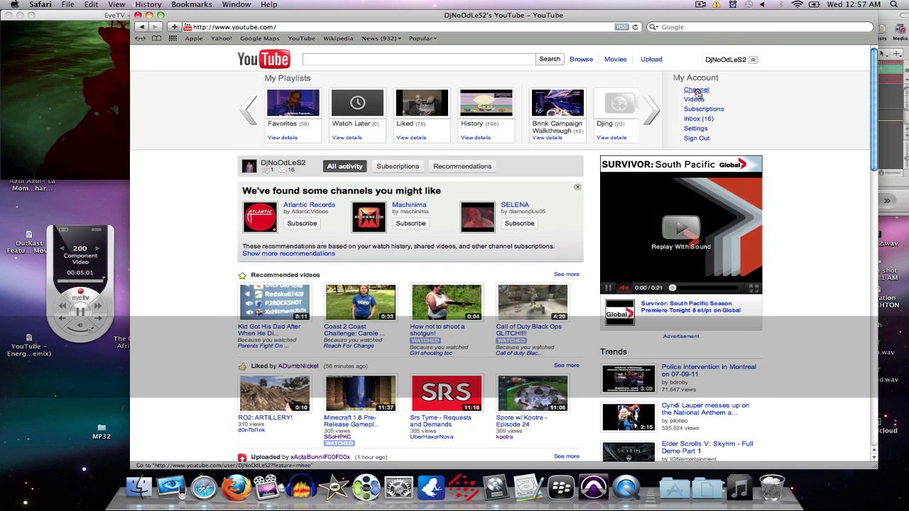
pyautogui.click(697, 91)
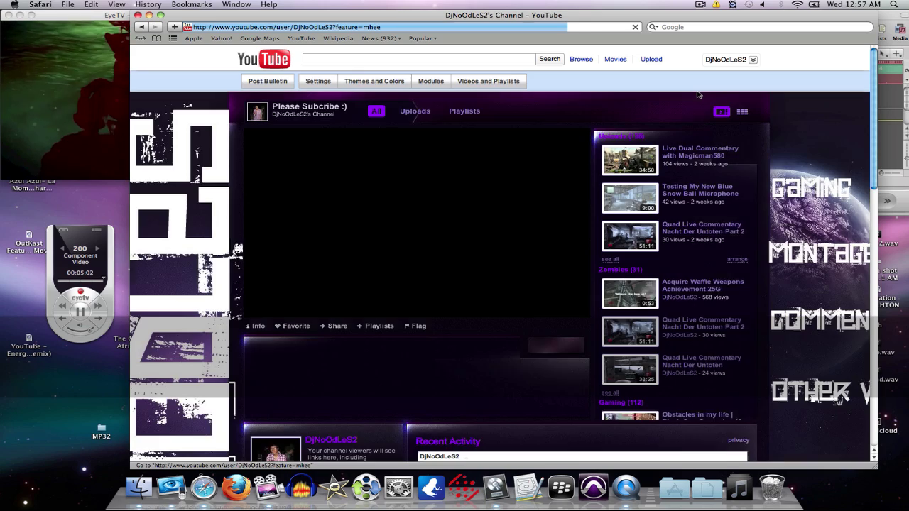
pyautogui.scroll(-5, 259, 120)
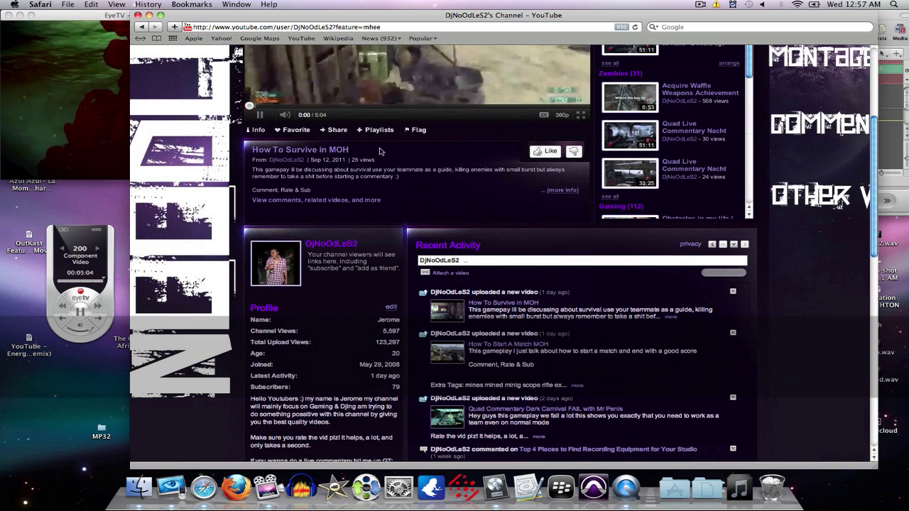
pyautogui.scroll(-5, 340, 294)
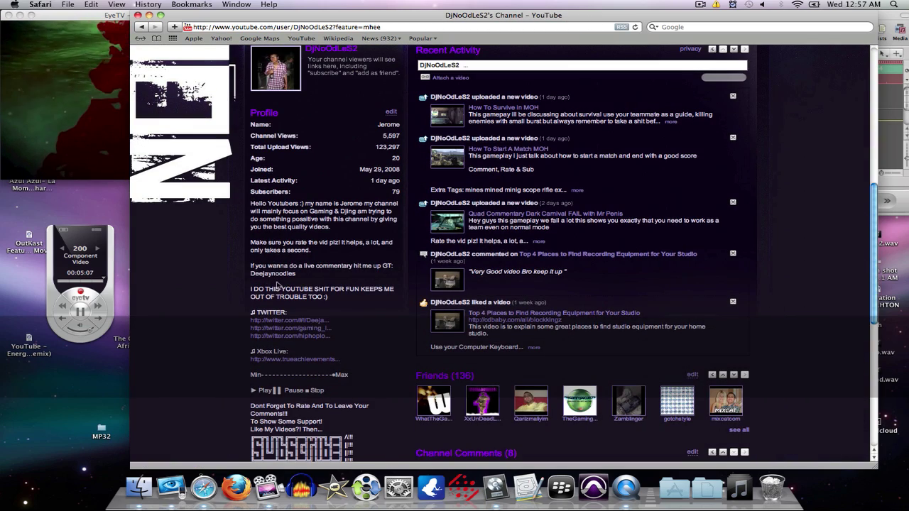
pyautogui.moveTo(250, 266); pyautogui.dragTo(303, 276)
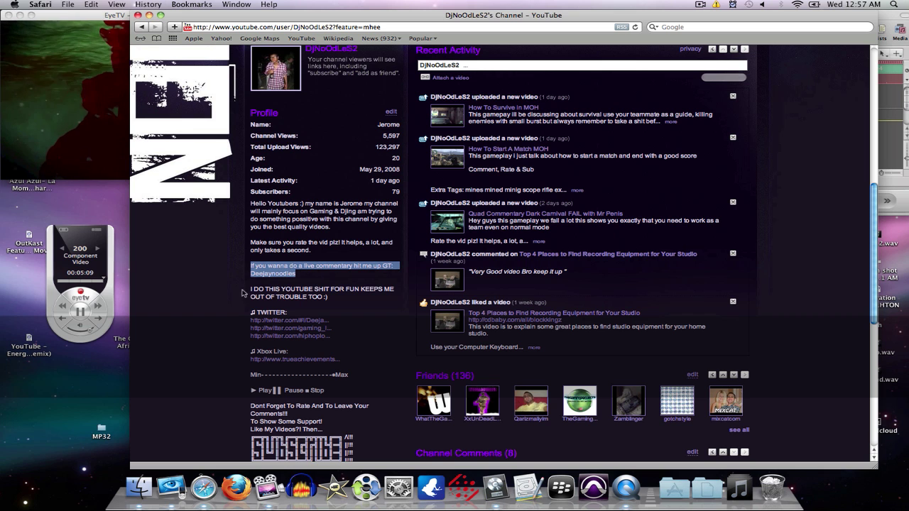
pyautogui.click(269, 266)
pyautogui.scroll(10, 216, 152)
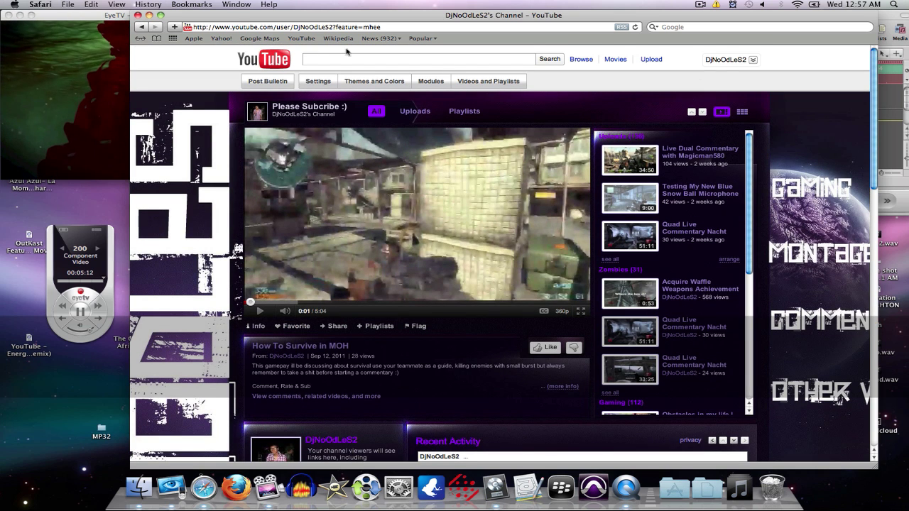
# Start uploading dead island DEMO.mov from the Desktop to YouTube.
pyautogui.click(653, 60)
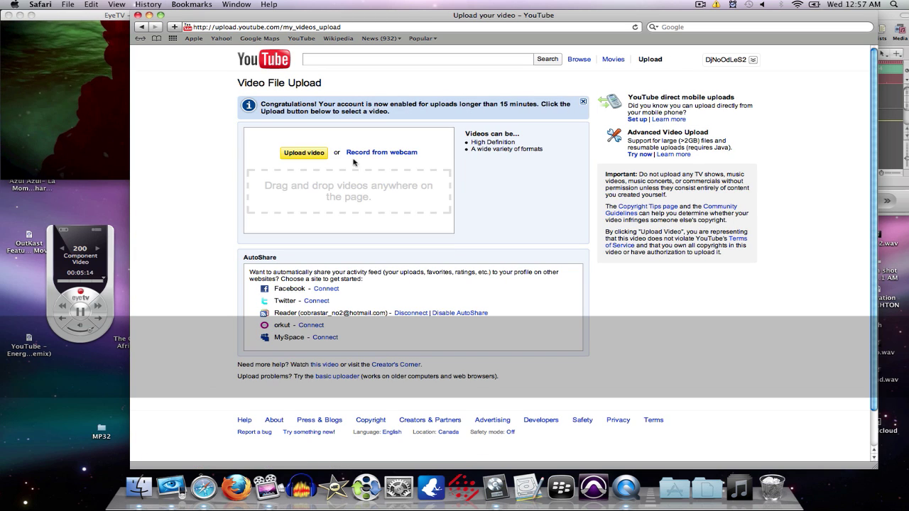
pyautogui.click(308, 153)
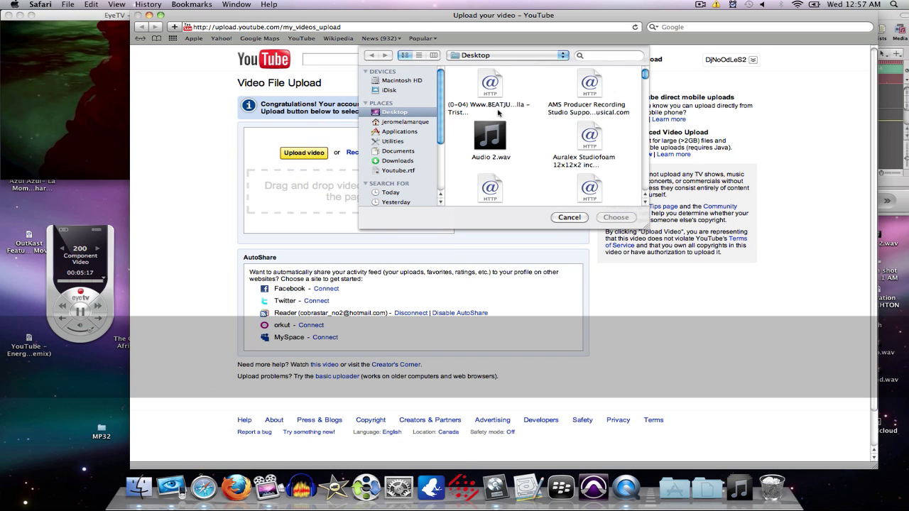
pyautogui.scroll(-3, 537, 162)
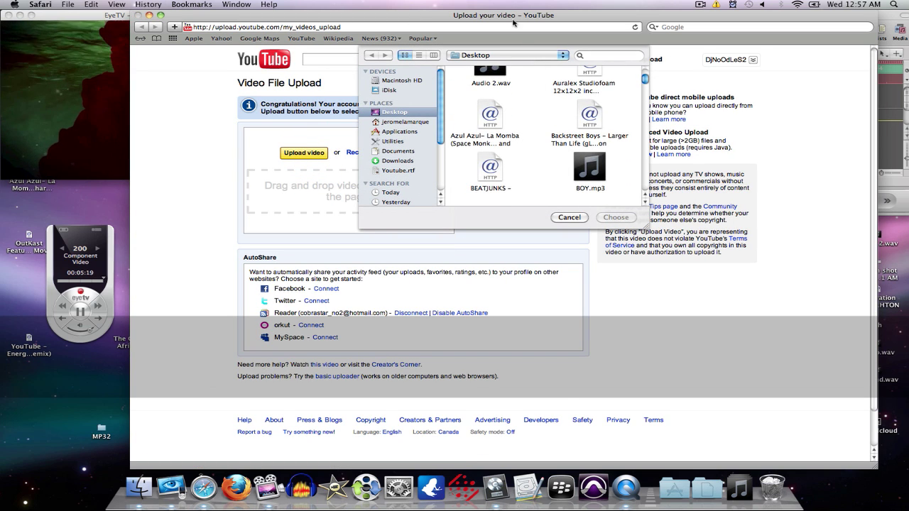
pyautogui.moveTo(513, 23); pyautogui.dragTo(426, 324)
pyautogui.scroll(-5, 483, 426)
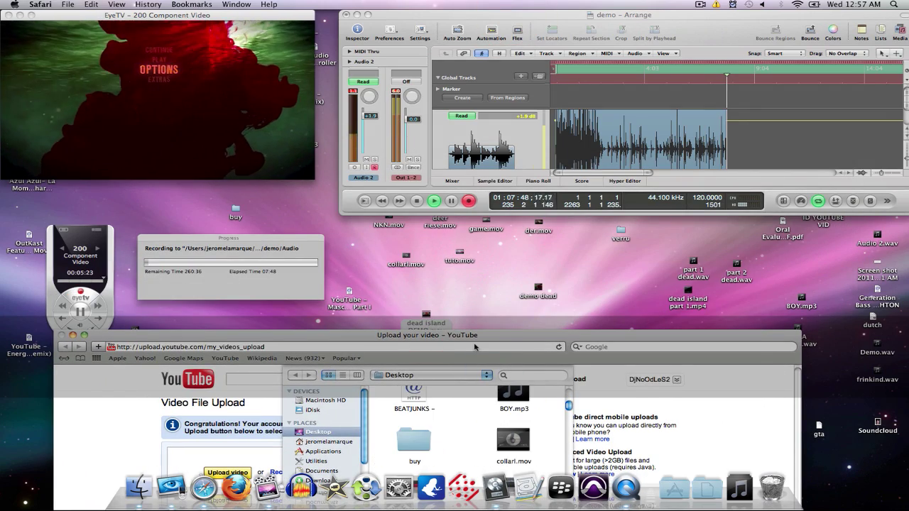
pyautogui.moveTo(475, 347); pyautogui.dragTo(468, 230)
pyautogui.click(423, 375)
pyautogui.click(550, 421)
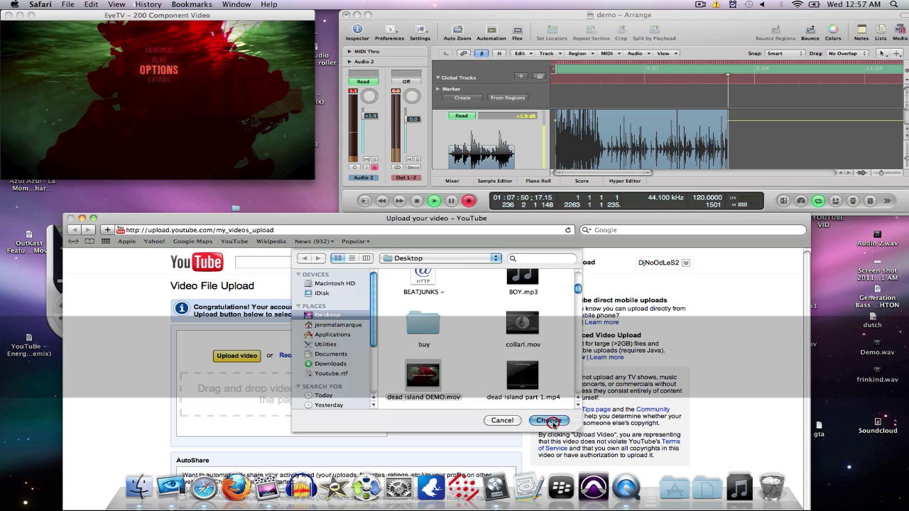
pyautogui.moveTo(314, 226); pyautogui.dragTo(321, 145)
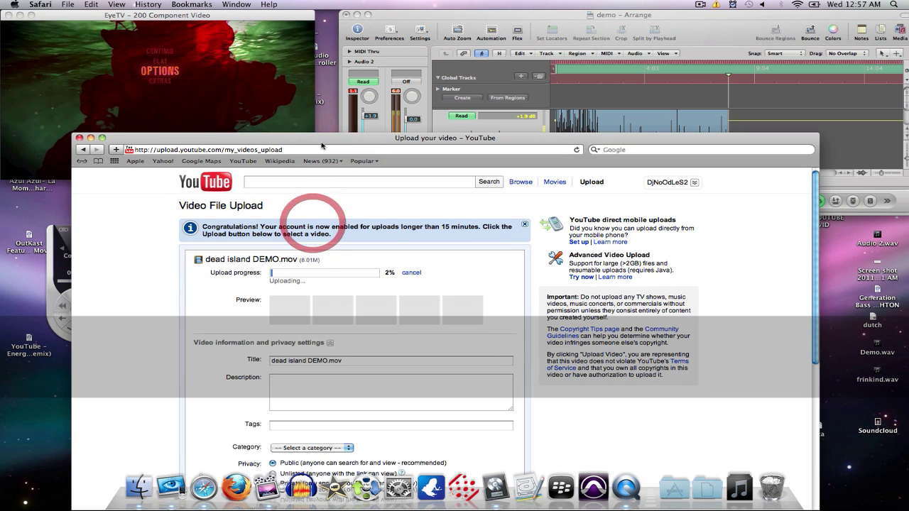
# Give the upload the description 'comment rate & sub' and the Gaming category.
pyautogui.tripleClick(310, 361)
pyautogui.click(289, 402)
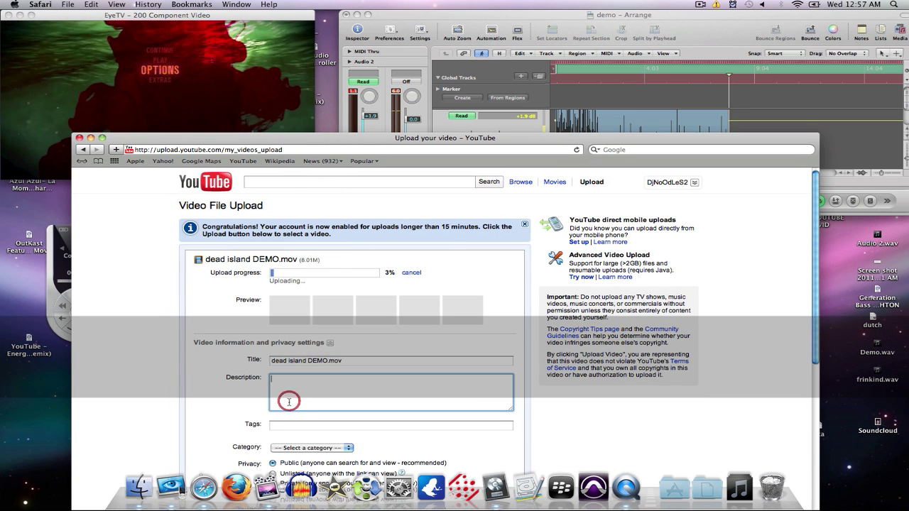
pyautogui.write('n')
pyautogui.press('BackSpace')
pyautogui.write('coom')
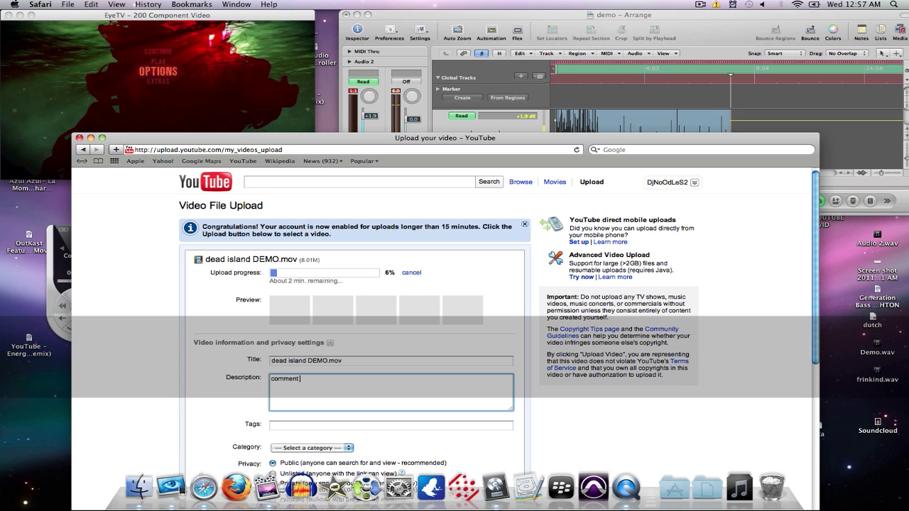
pyautogui.write('ent rate & s')
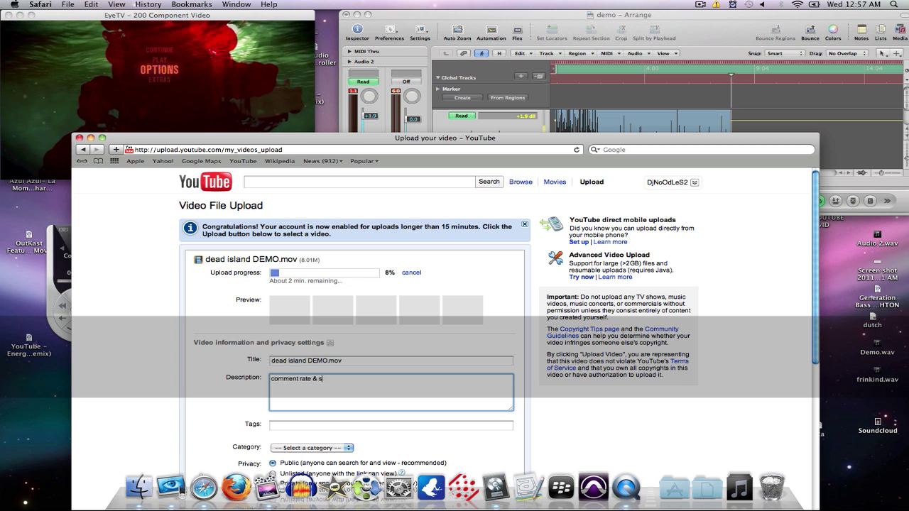
pyautogui.write('ub')
pyautogui.scroll(-1, 295, 429)
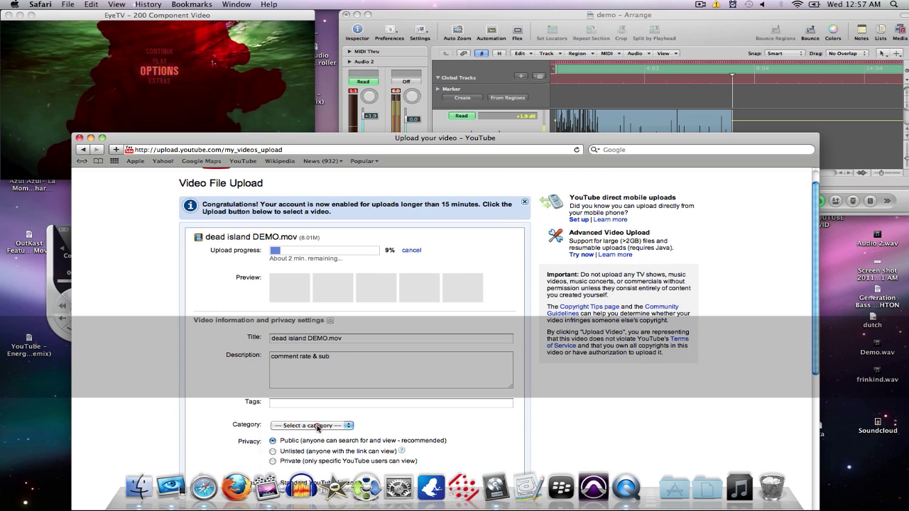
pyautogui.click(309, 426)
pyautogui.click(294, 411)
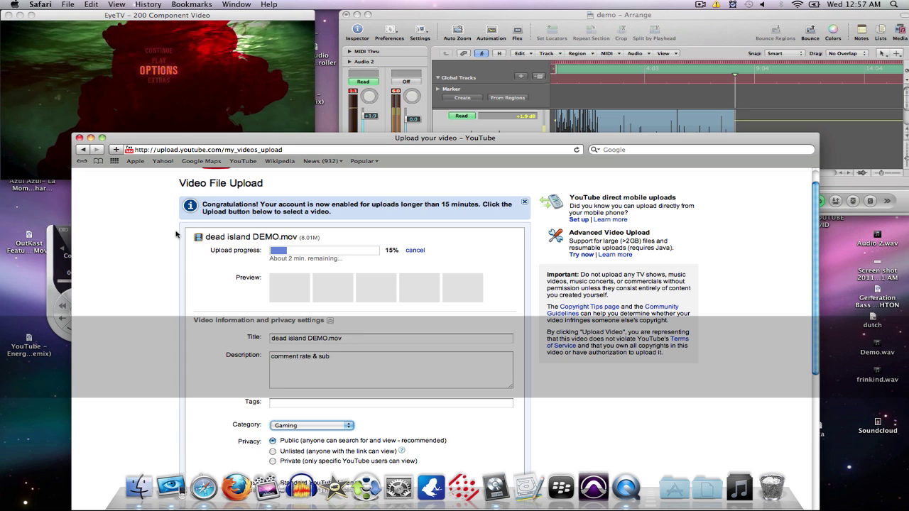
# Go back, dismiss the network error, and open the YouTube channel page from the account menu.
pyautogui.click(84, 150)
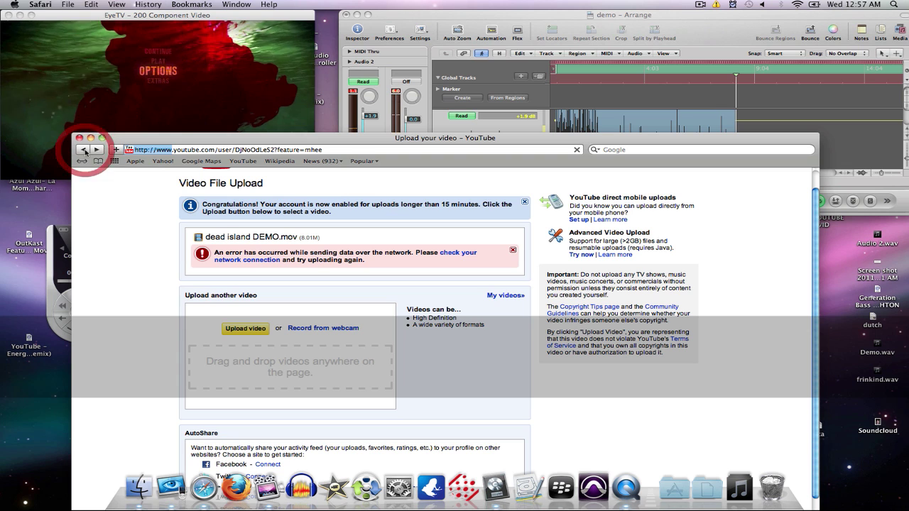
pyautogui.click(513, 252)
pyautogui.click(655, 189)
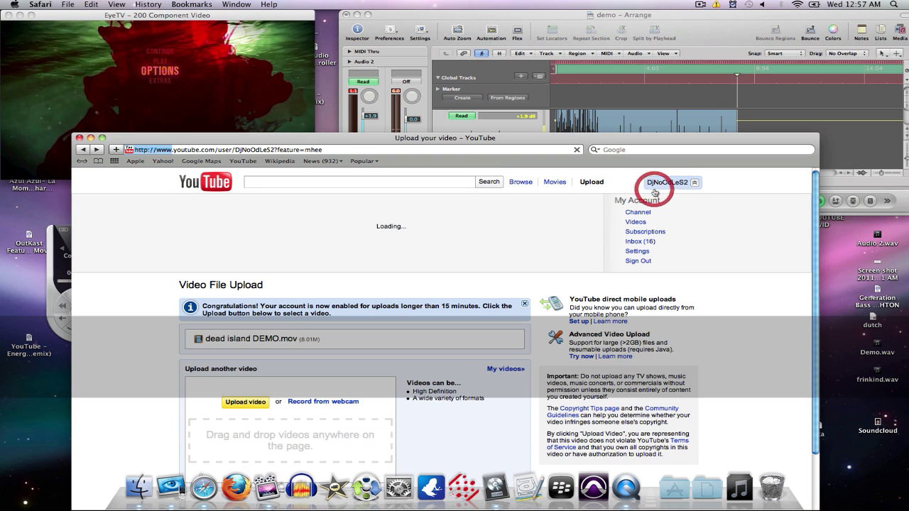
pyautogui.click(638, 212)
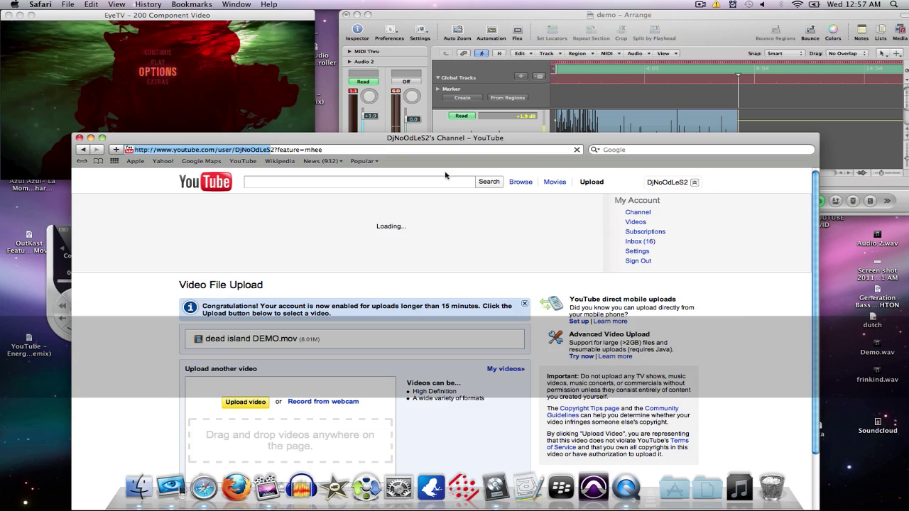
# Play the featured video full screen in 720p, then the Quad Live Commentary video, and close Safari.
pyautogui.scroll(-1, 355, 324)
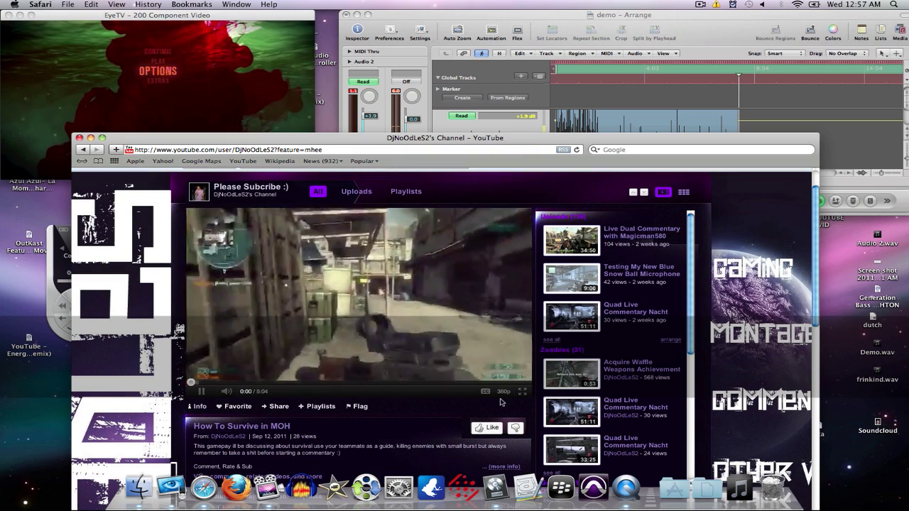
pyautogui.click(501, 391)
pyautogui.click(489, 346)
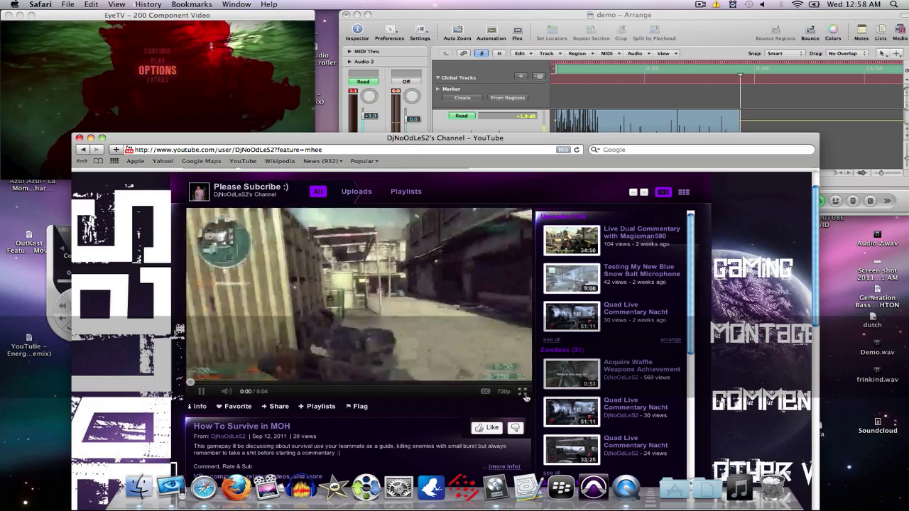
pyautogui.click(523, 392)
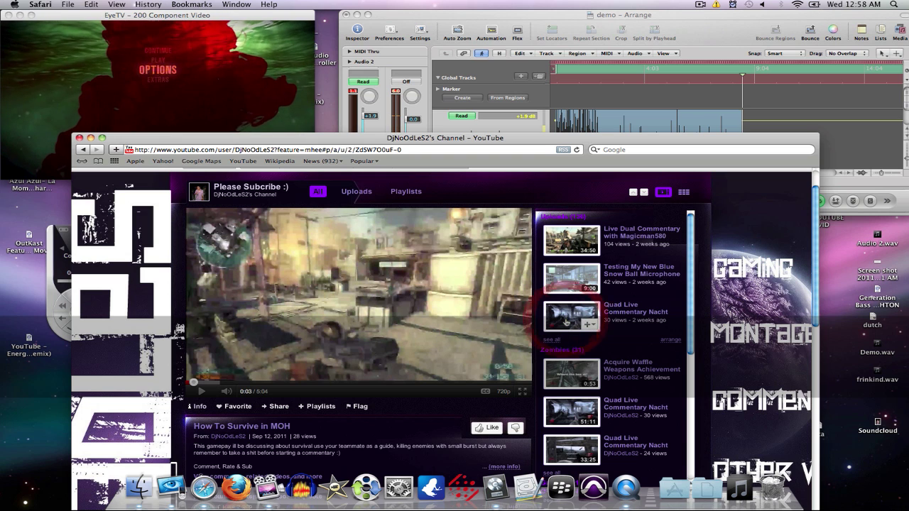
pyautogui.click(566, 322)
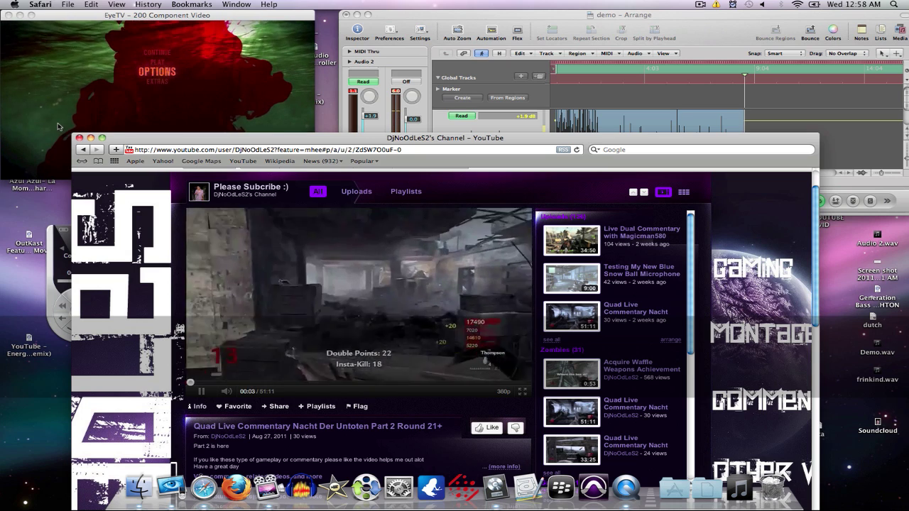
pyautogui.click(79, 138)
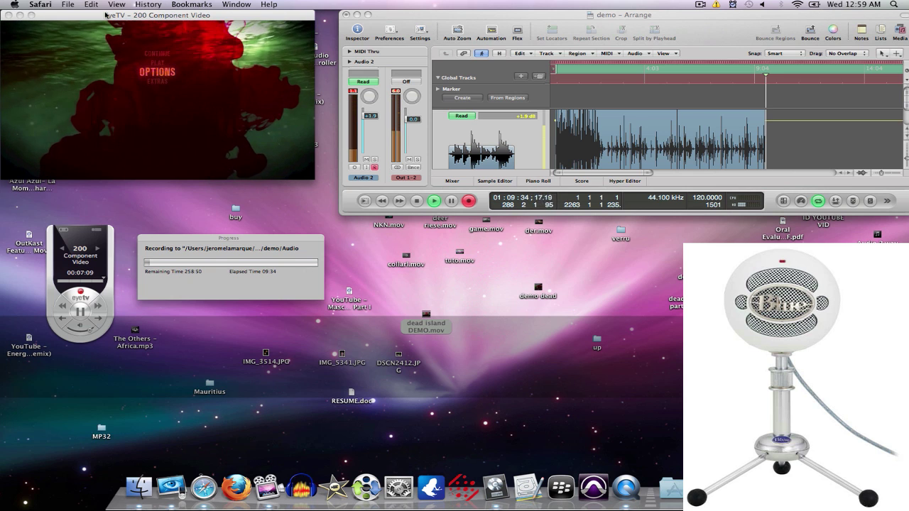
# Bring EyeTV to the front and mute the computer's sound with the volume keys.
pyautogui.click(105, 14)
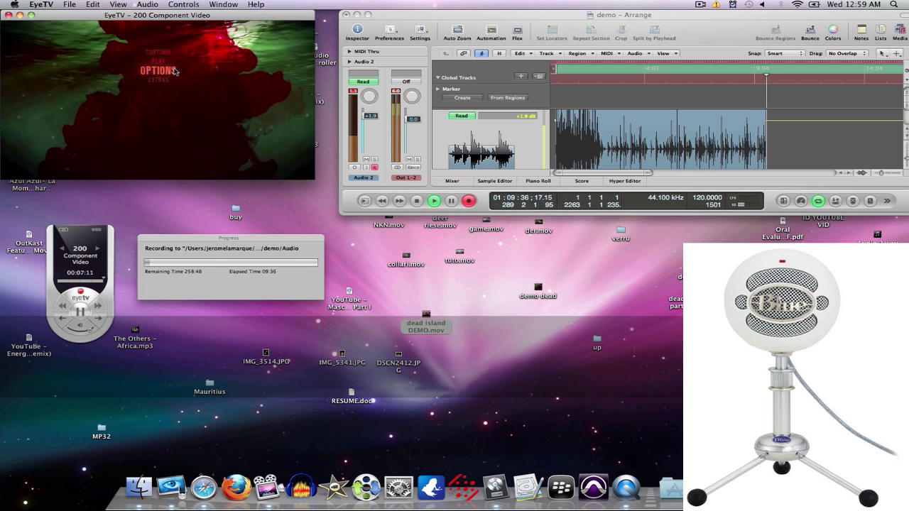
pyautogui.press('XF86AudioLowerVolume')
pyautogui.press('XF86AudioMute')
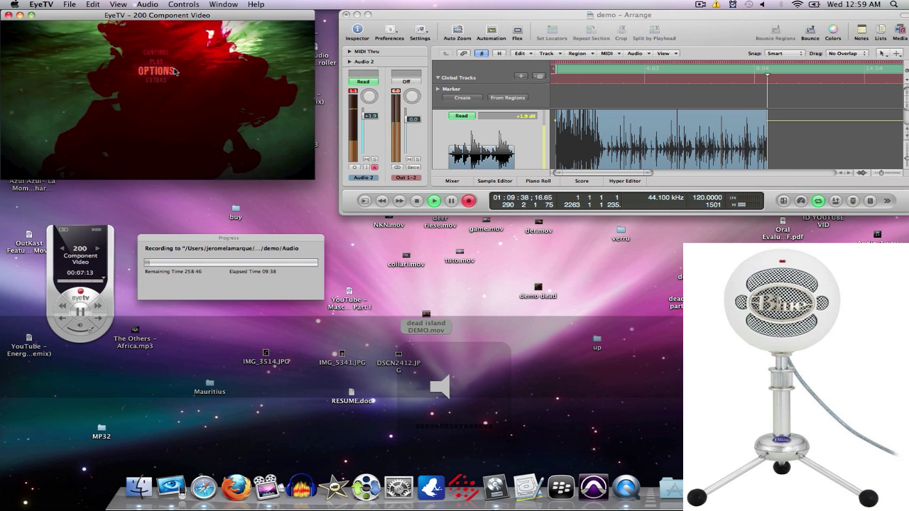
pyautogui.press('XF86AudioMute')
pyautogui.press('XF86AudioMute')
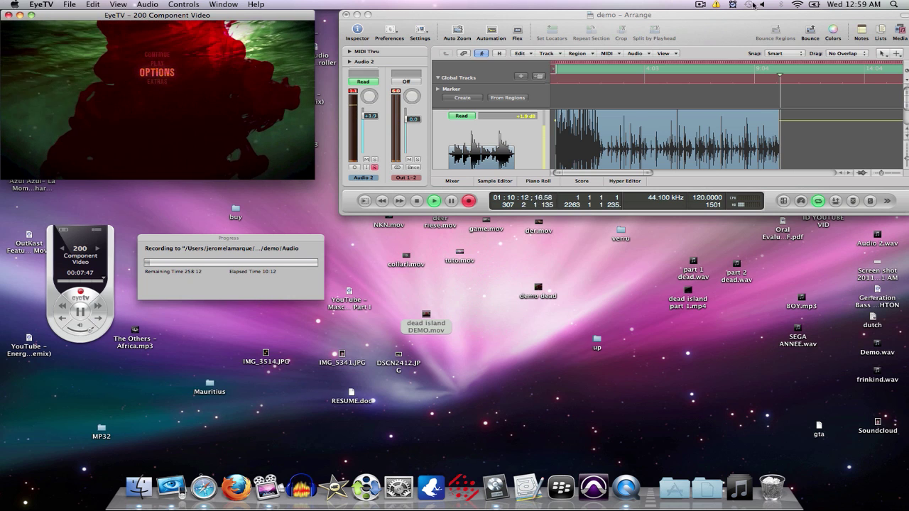
# Look over ScreenFlow's menu-bar recording options, then make Logic Pro the active window.
pyautogui.click(704, 5)
pyautogui.click(658, 6)
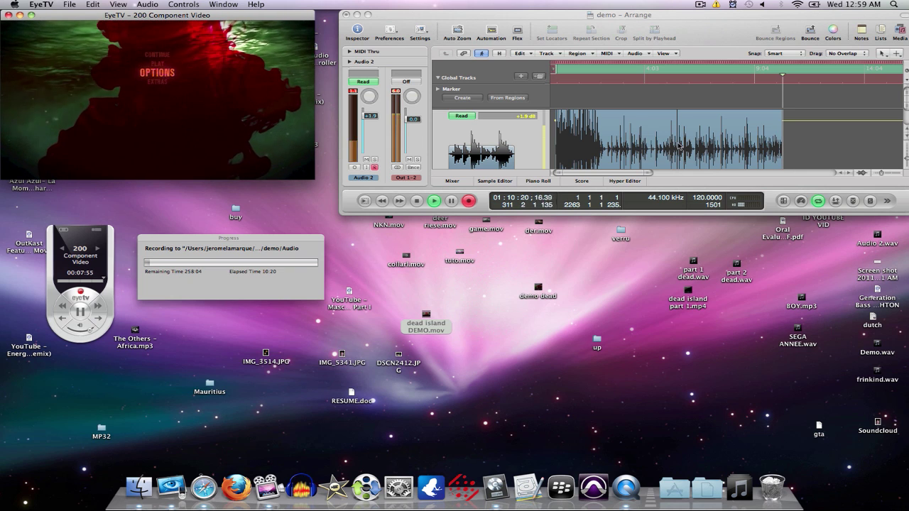
pyautogui.click(701, 5)
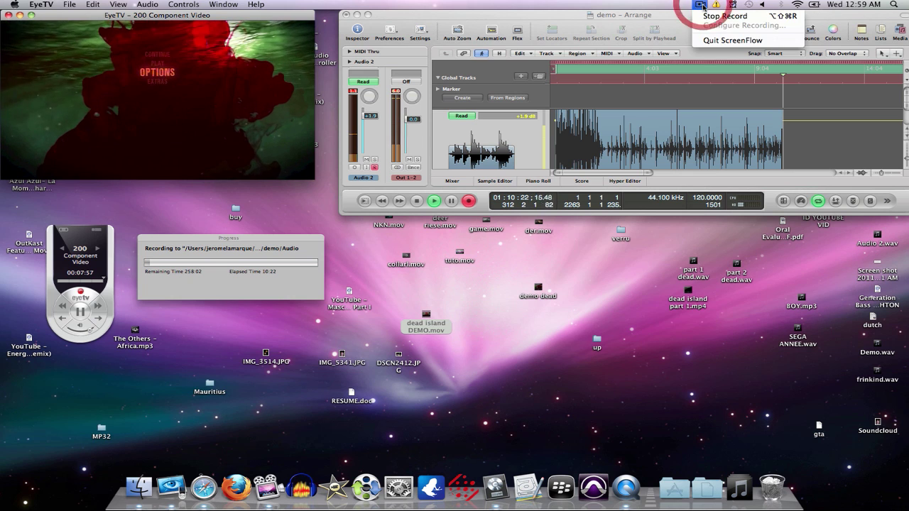
pyautogui.click(593, 114)
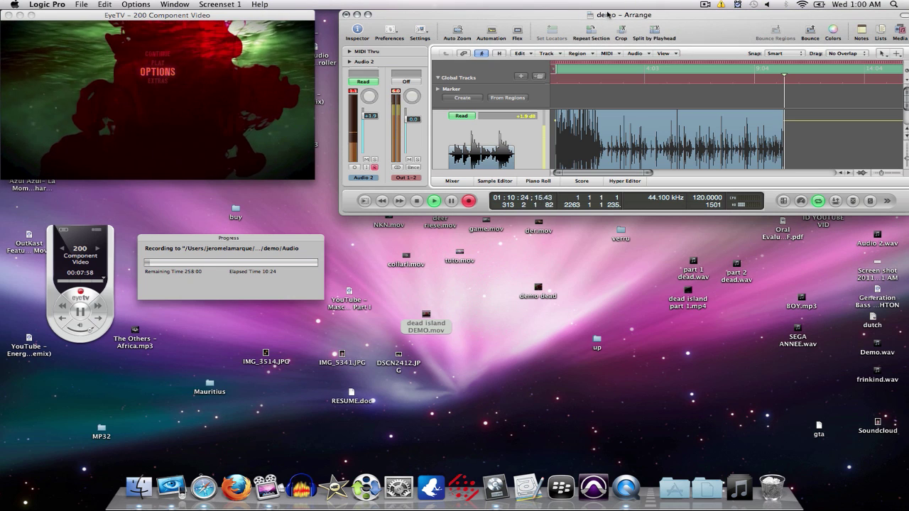